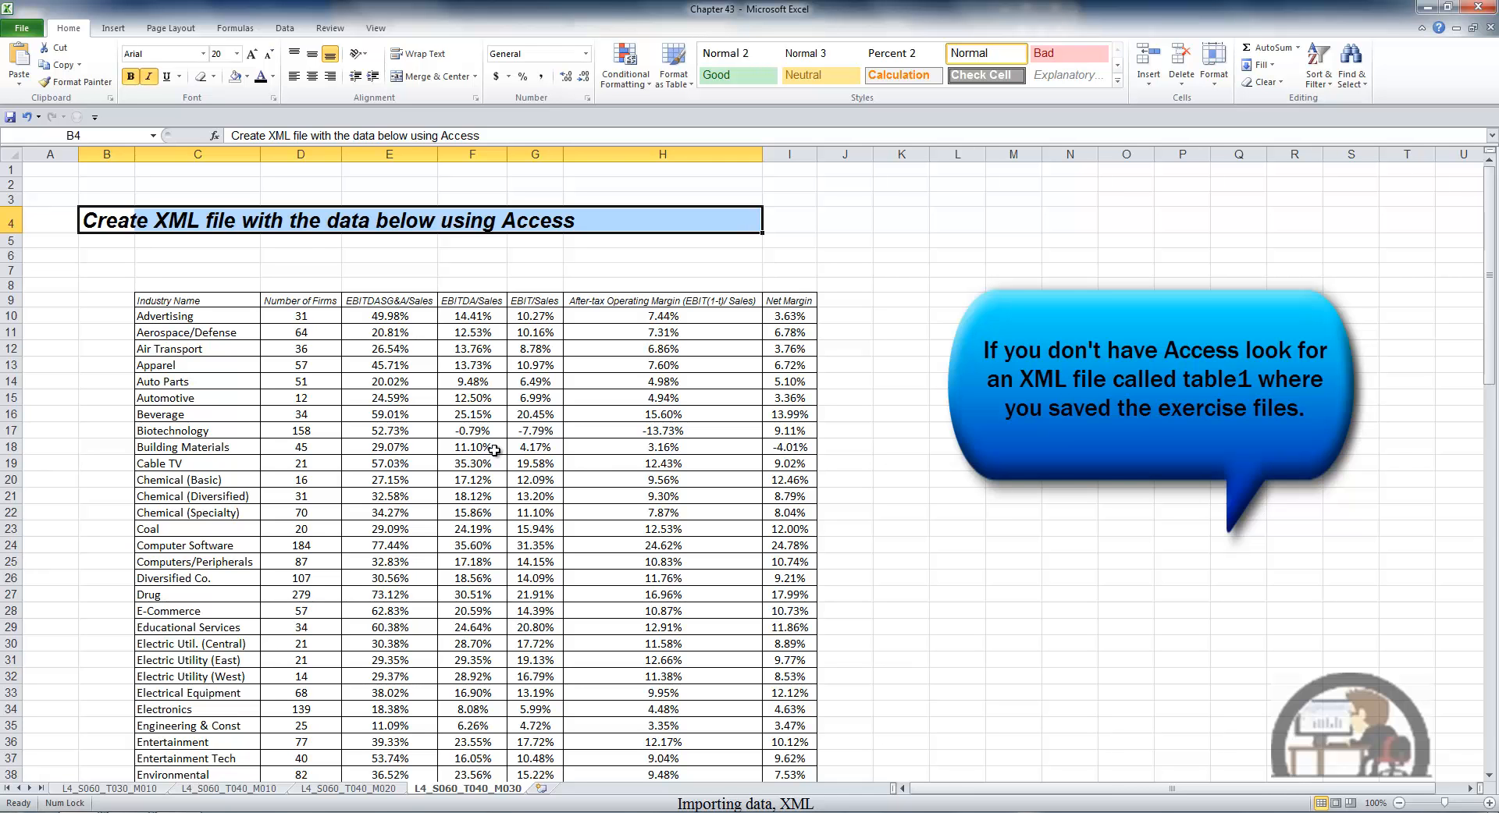
- Copy the whole industry data table, including its header row, from the worksheet
{"action": "left_click", "coordinate": [409, 481]}
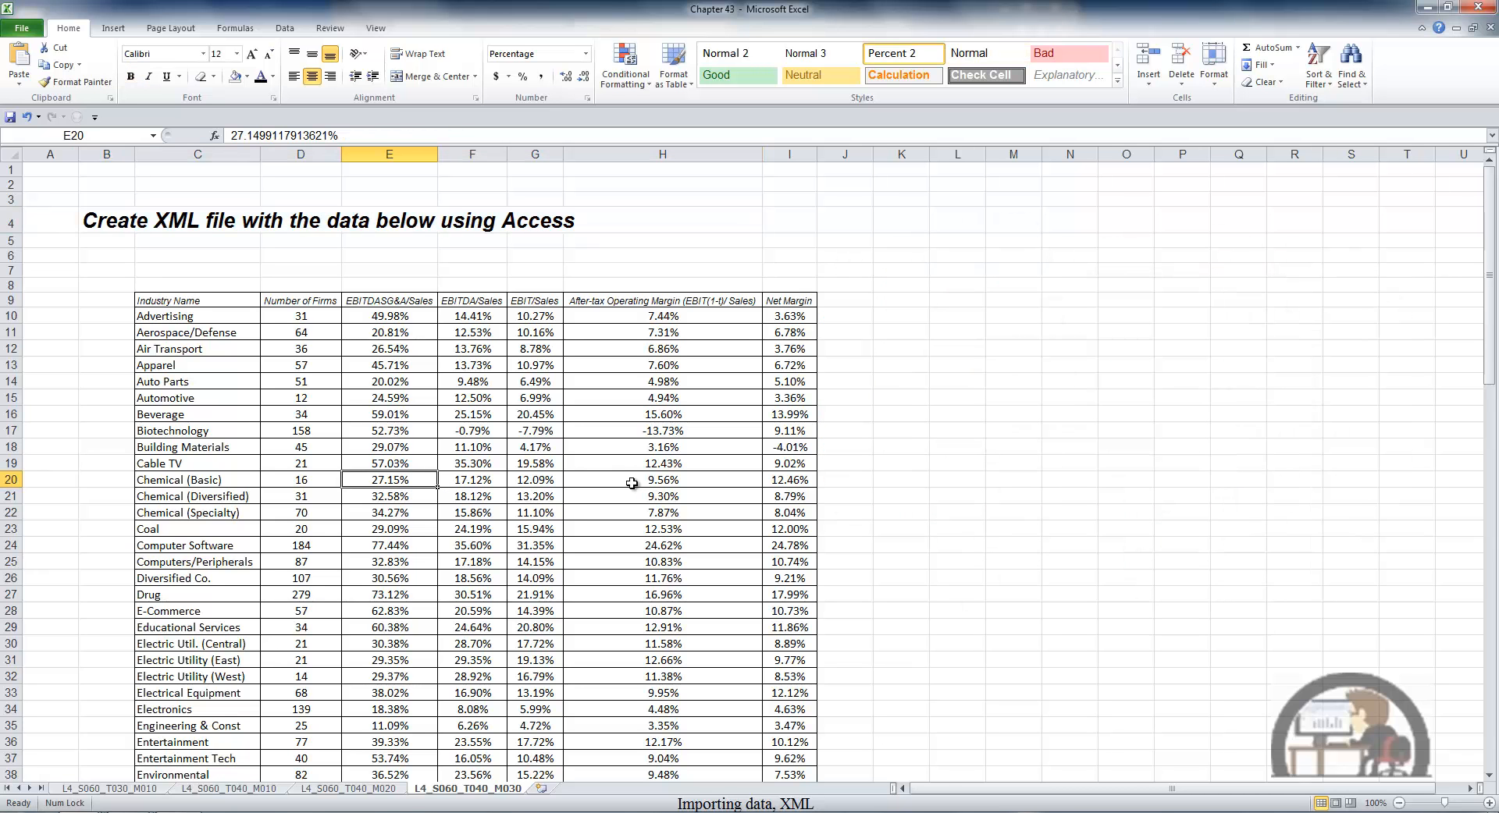
{"action": "key", "text": "ctrl+a"}
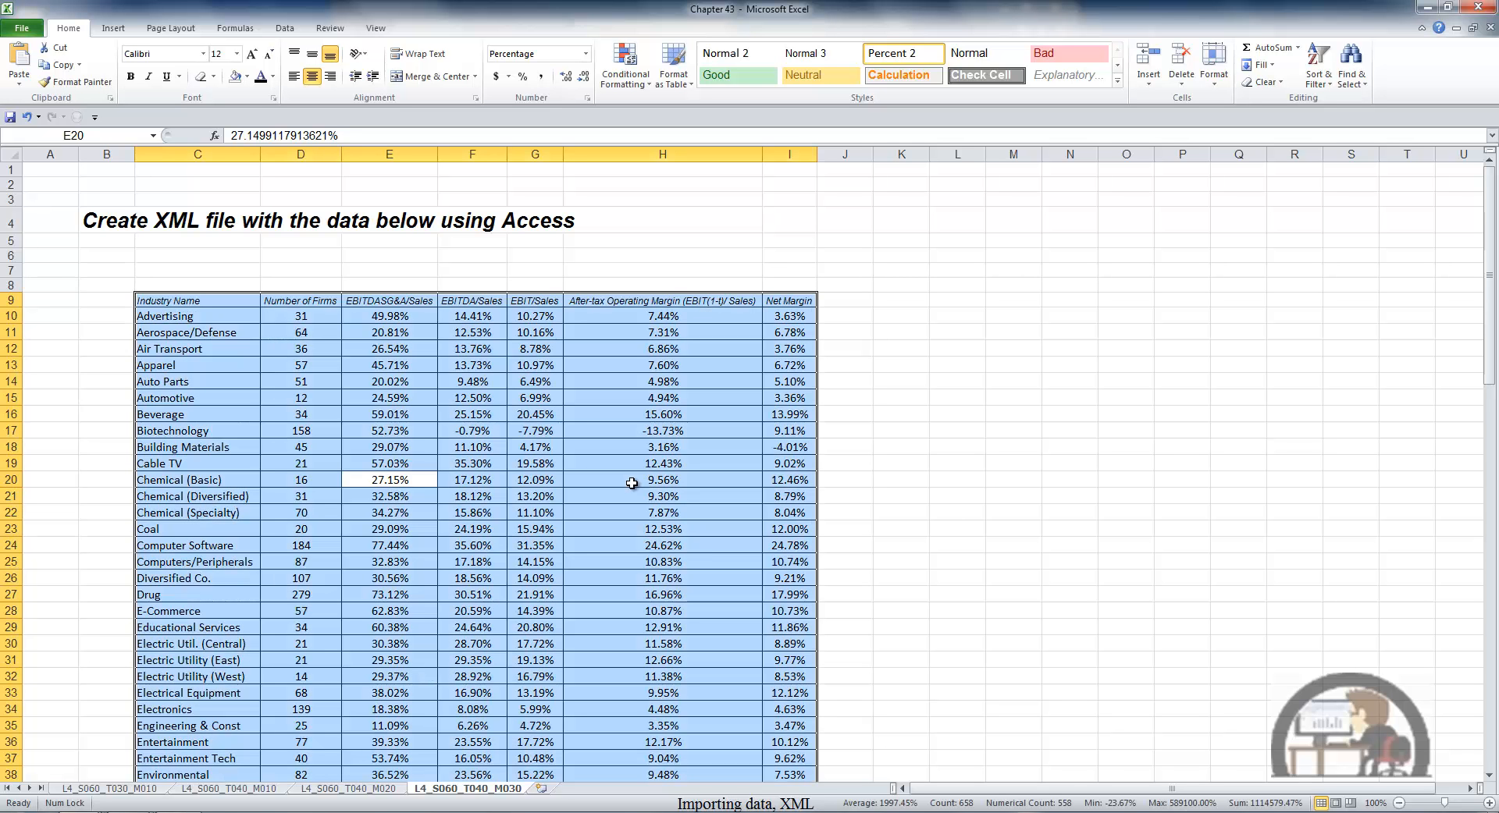
{"action": "key", "text": "ctrl+c"}
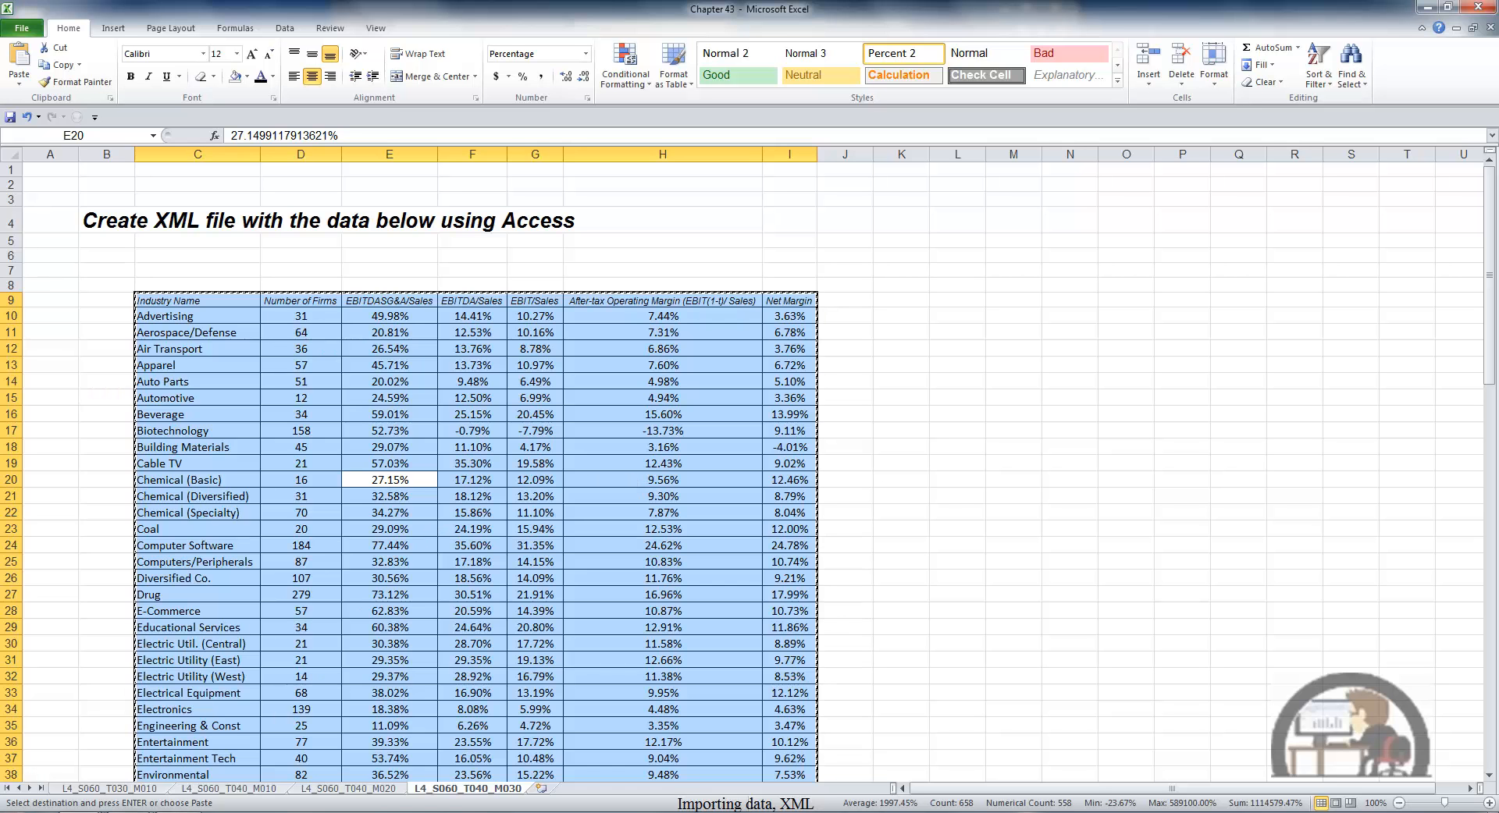
- Launch Microsoft Access and create a new blank database named Database1
{"action": "key", "text": "super"}
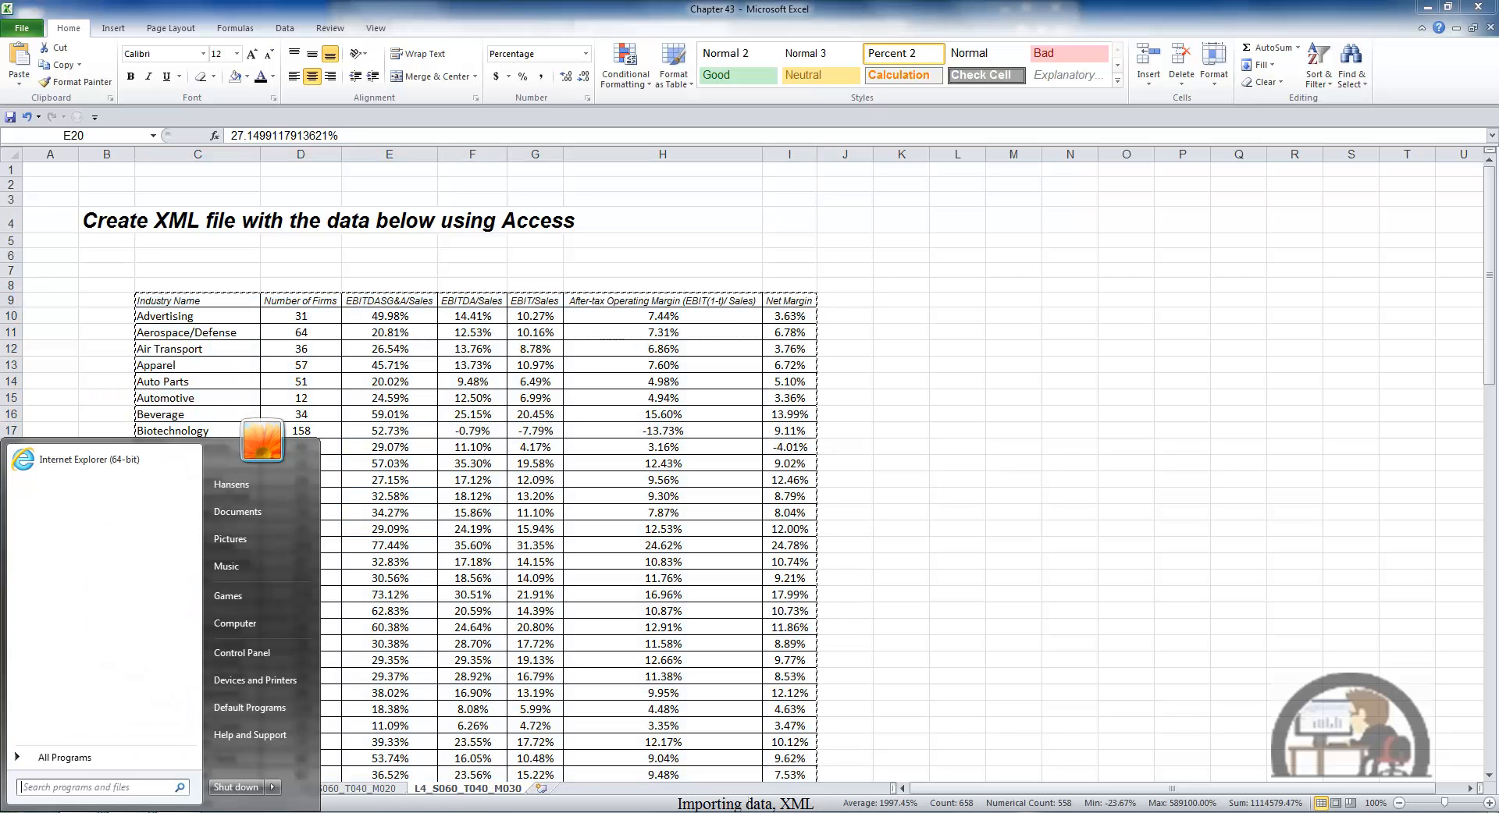
{"action": "left_click", "coordinate": [67, 755]}
{"action": "left_click_drag", "start_coordinate": [197, 528], "coordinate": [208, 654]}
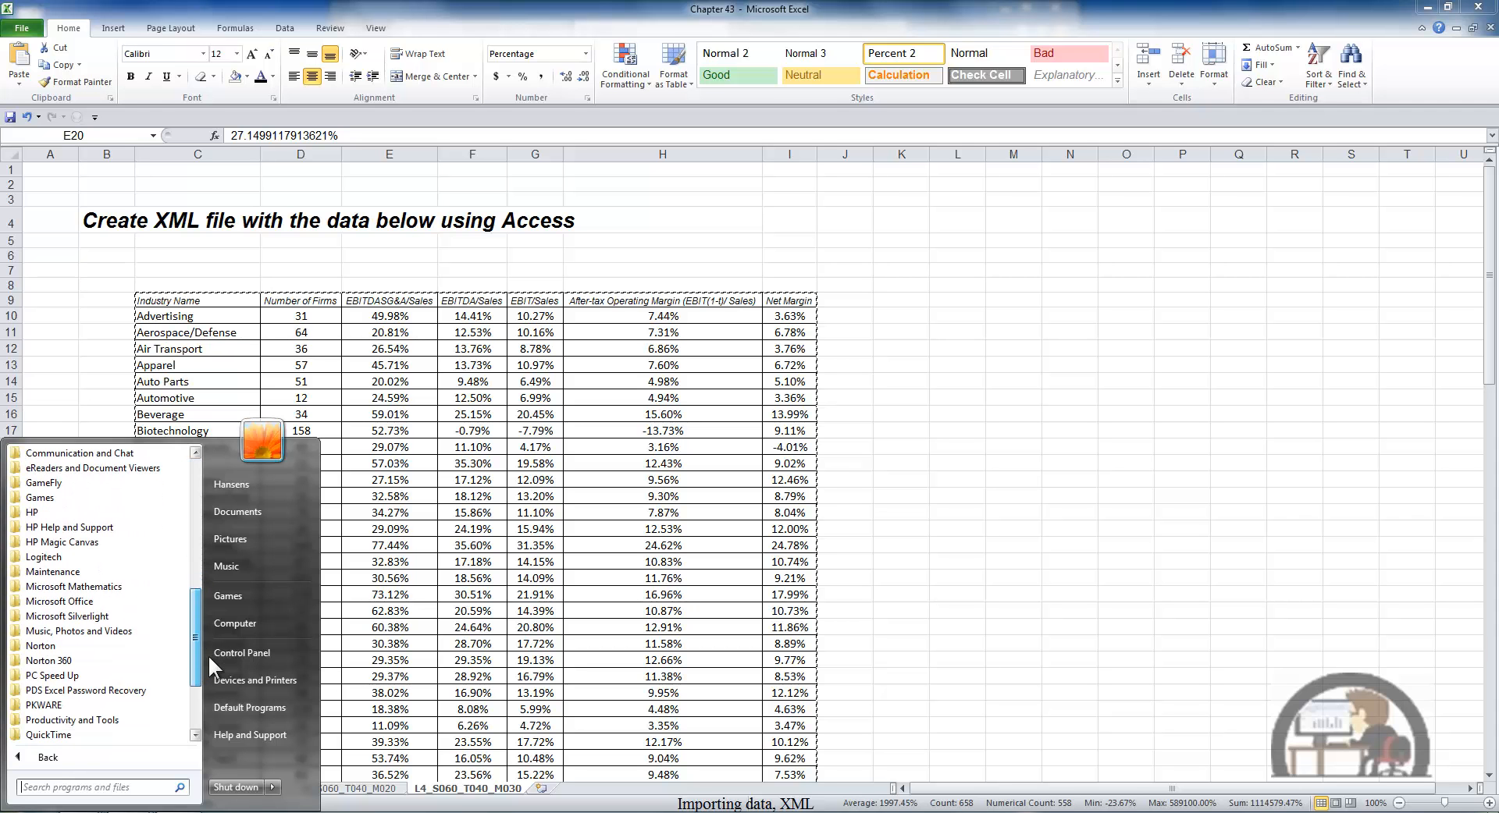
{"action": "left_click", "coordinate": [111, 601]}
{"action": "left_click", "coordinate": [117, 617]}
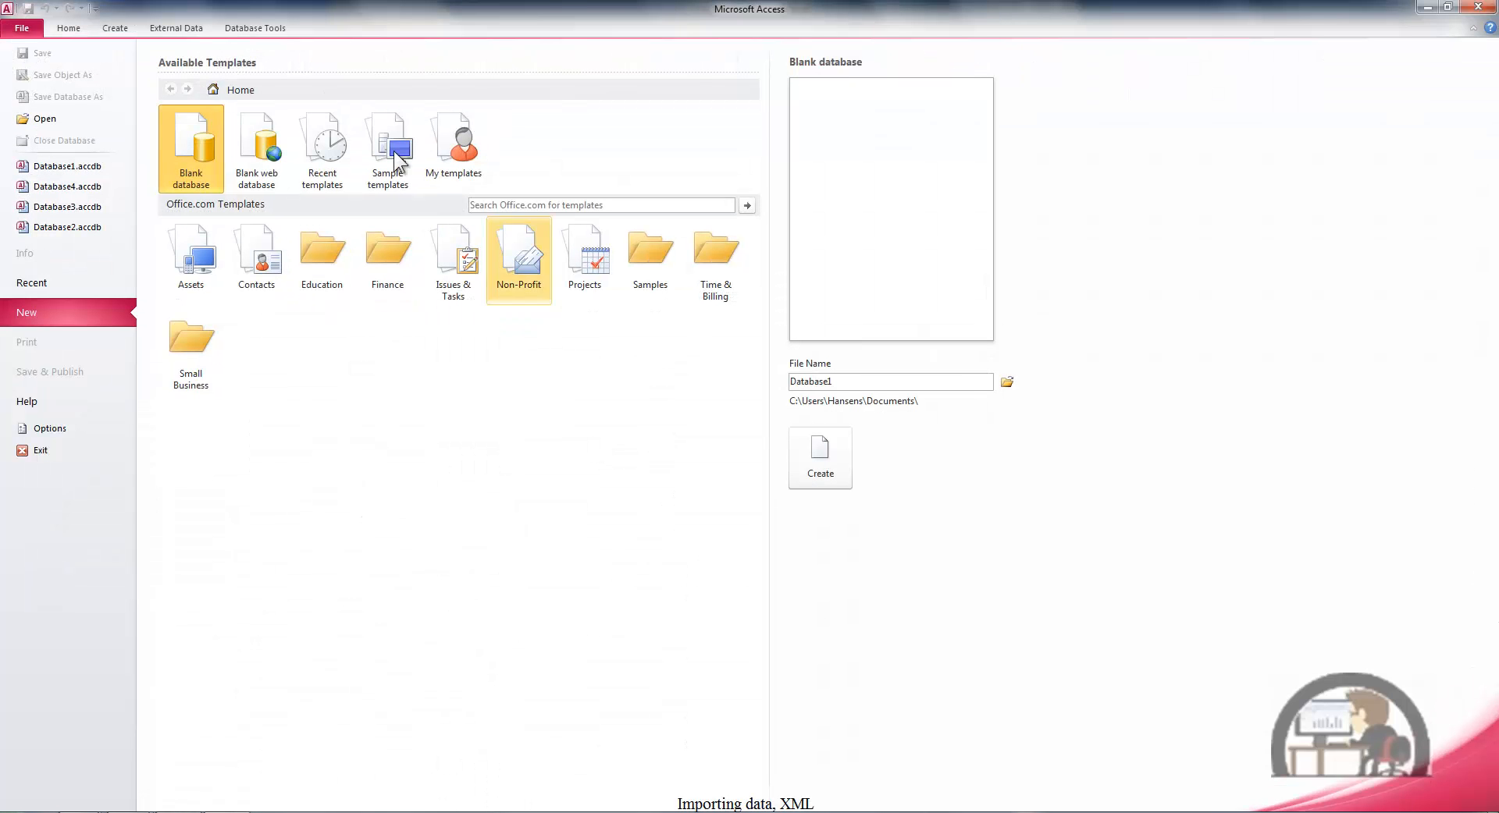
{"action": "double_click", "coordinate": [195, 152]}
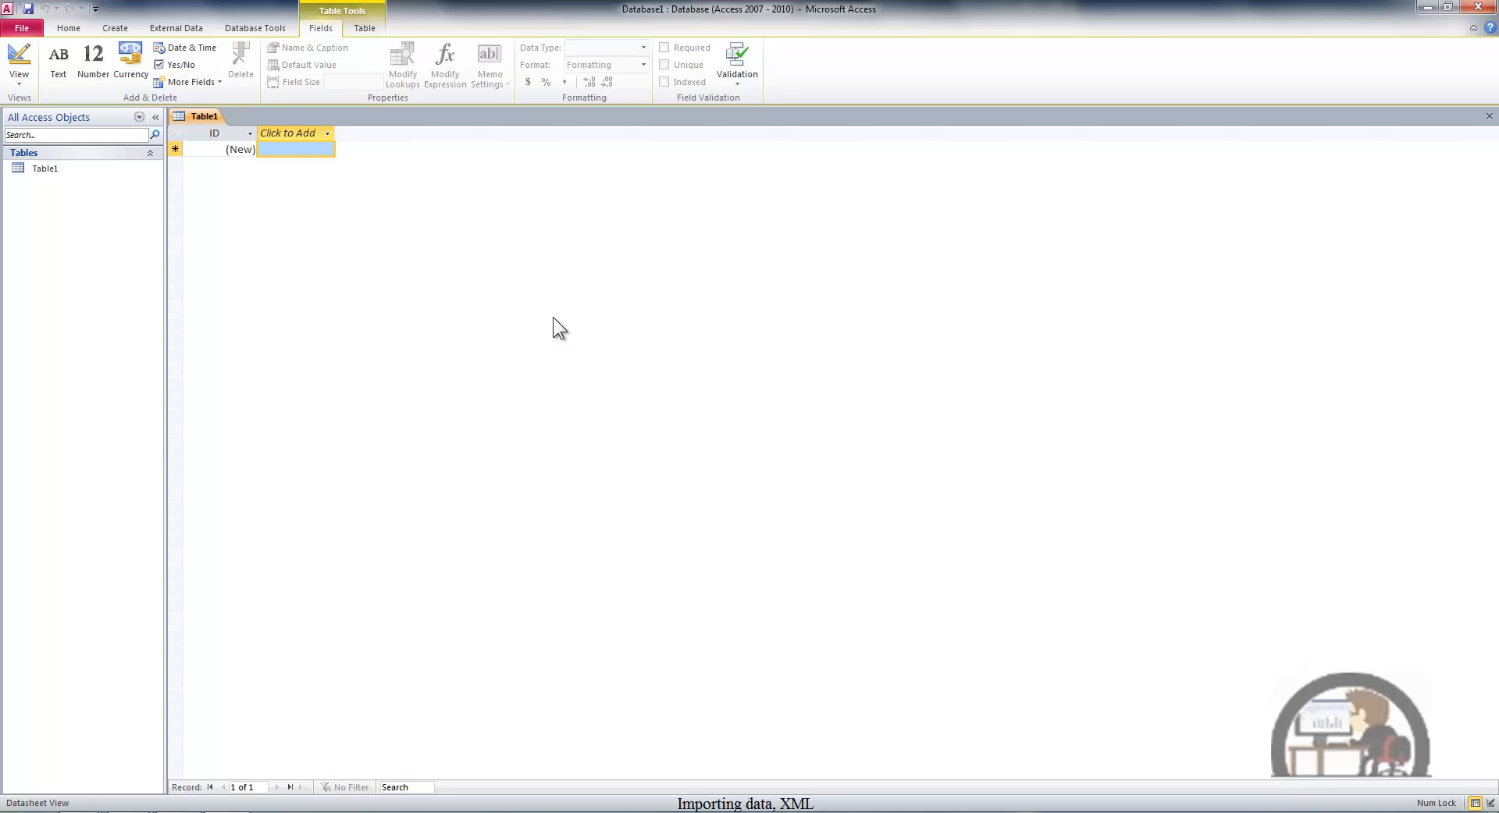
- Paste the copied records into the empty table, accept the paste, and save the table as Table1
{"action": "key", "text": "ctrl+v"}
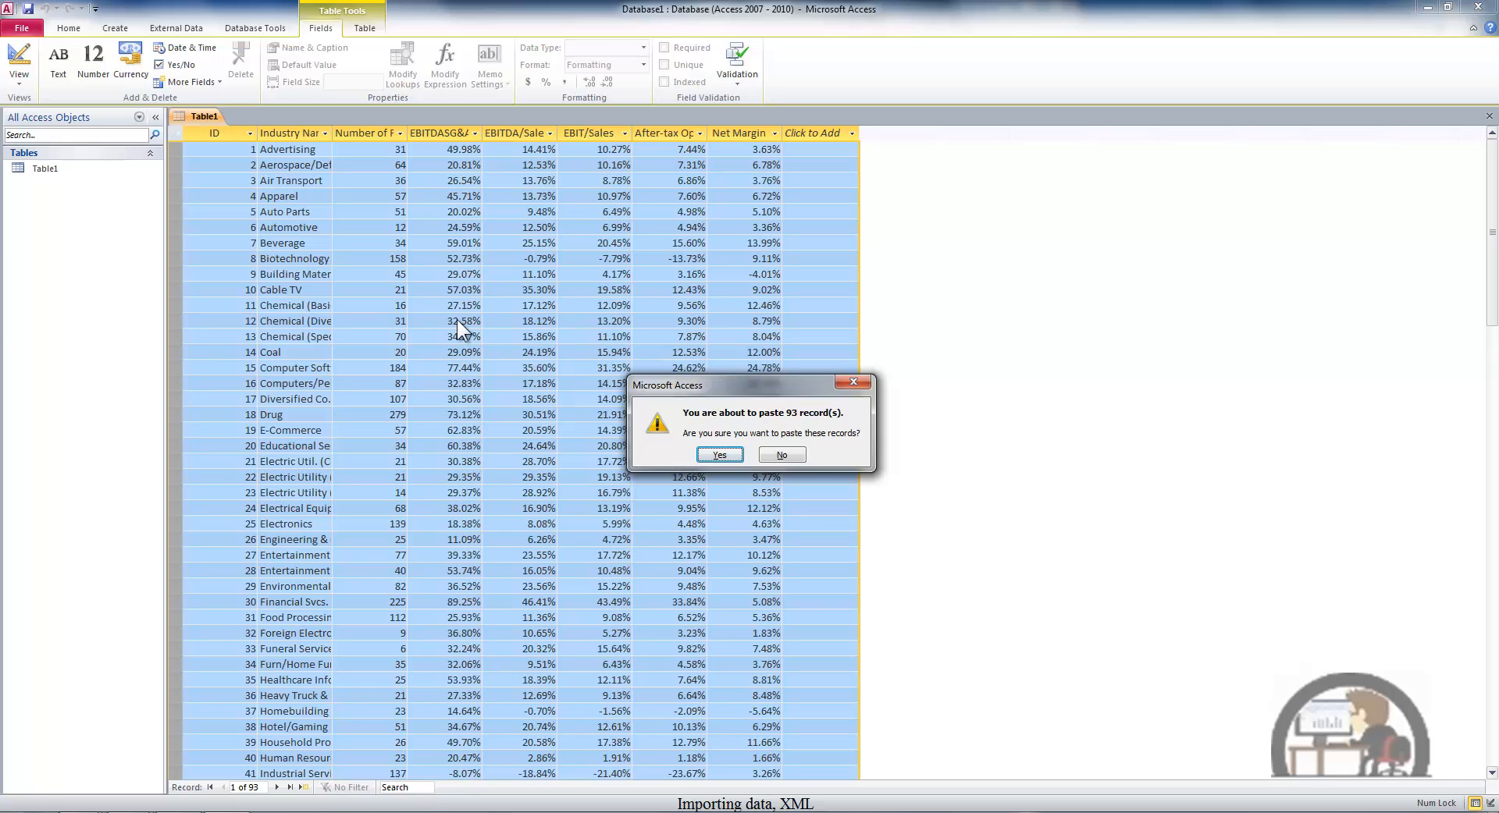
{"action": "left_click", "coordinate": [719, 454]}
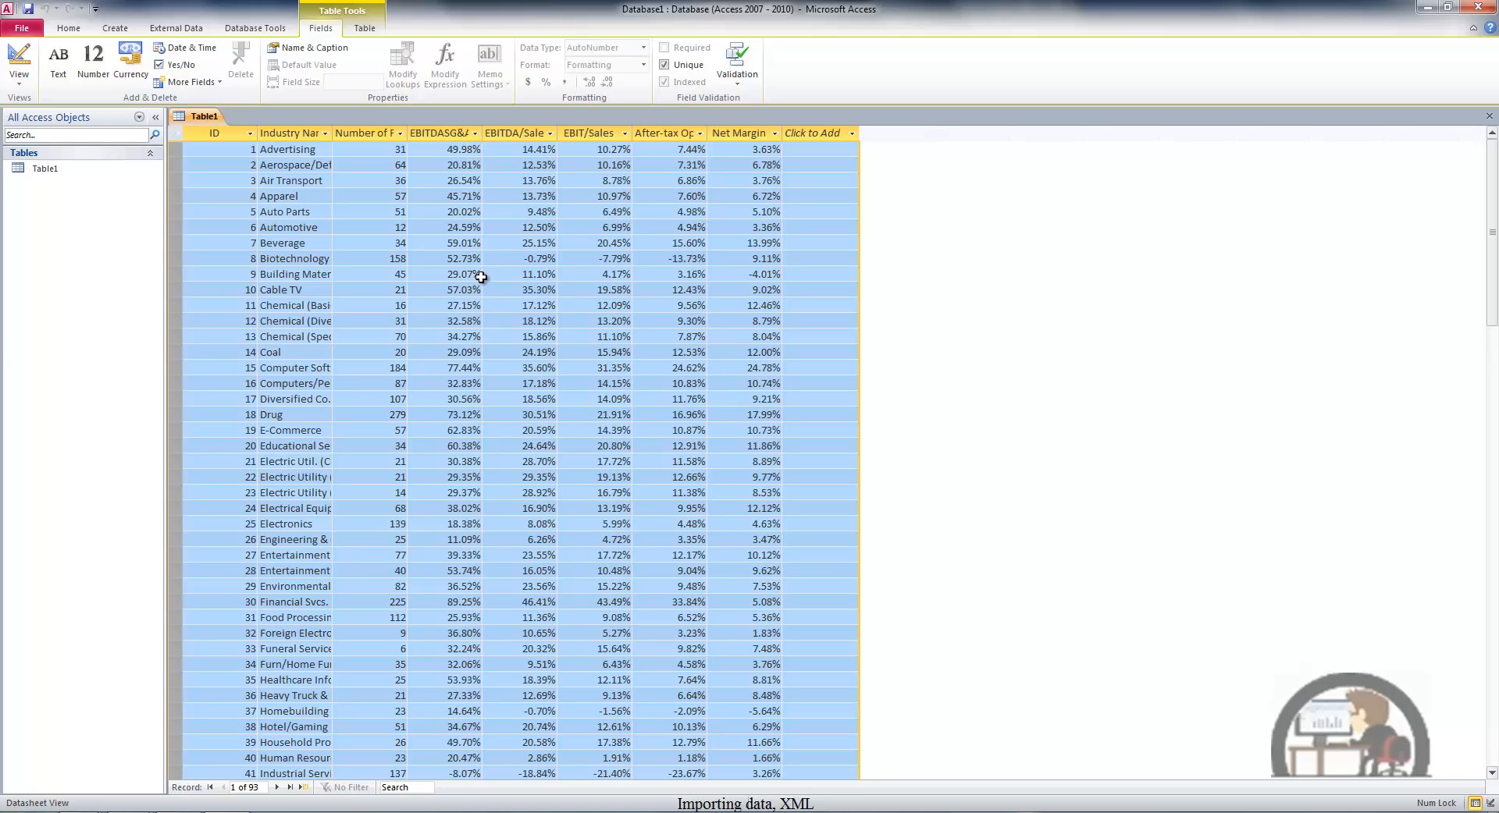
{"action": "key", "text": "ctrl+s"}
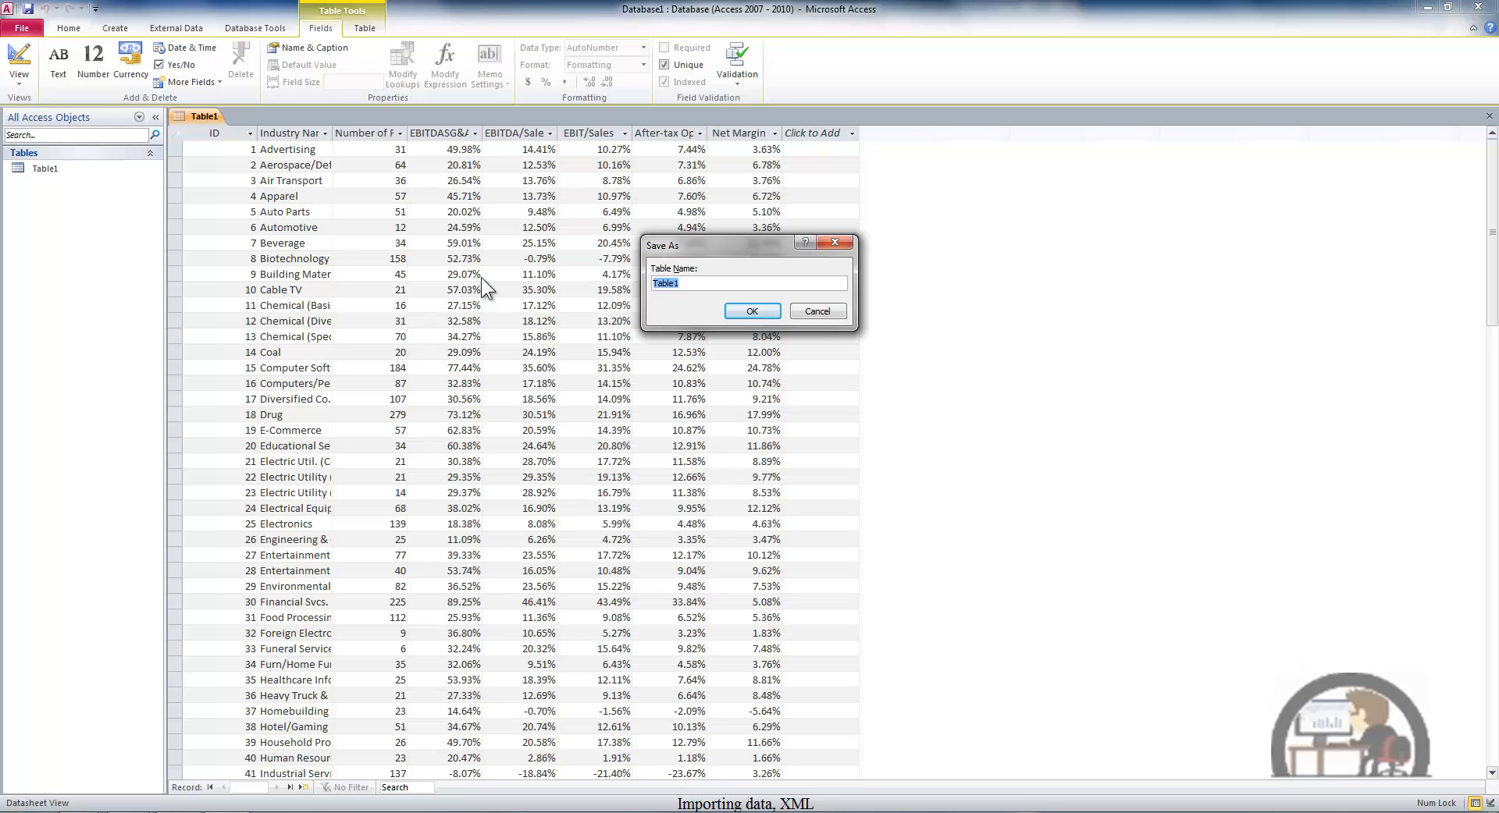
{"action": "left_click", "coordinate": [752, 310]}
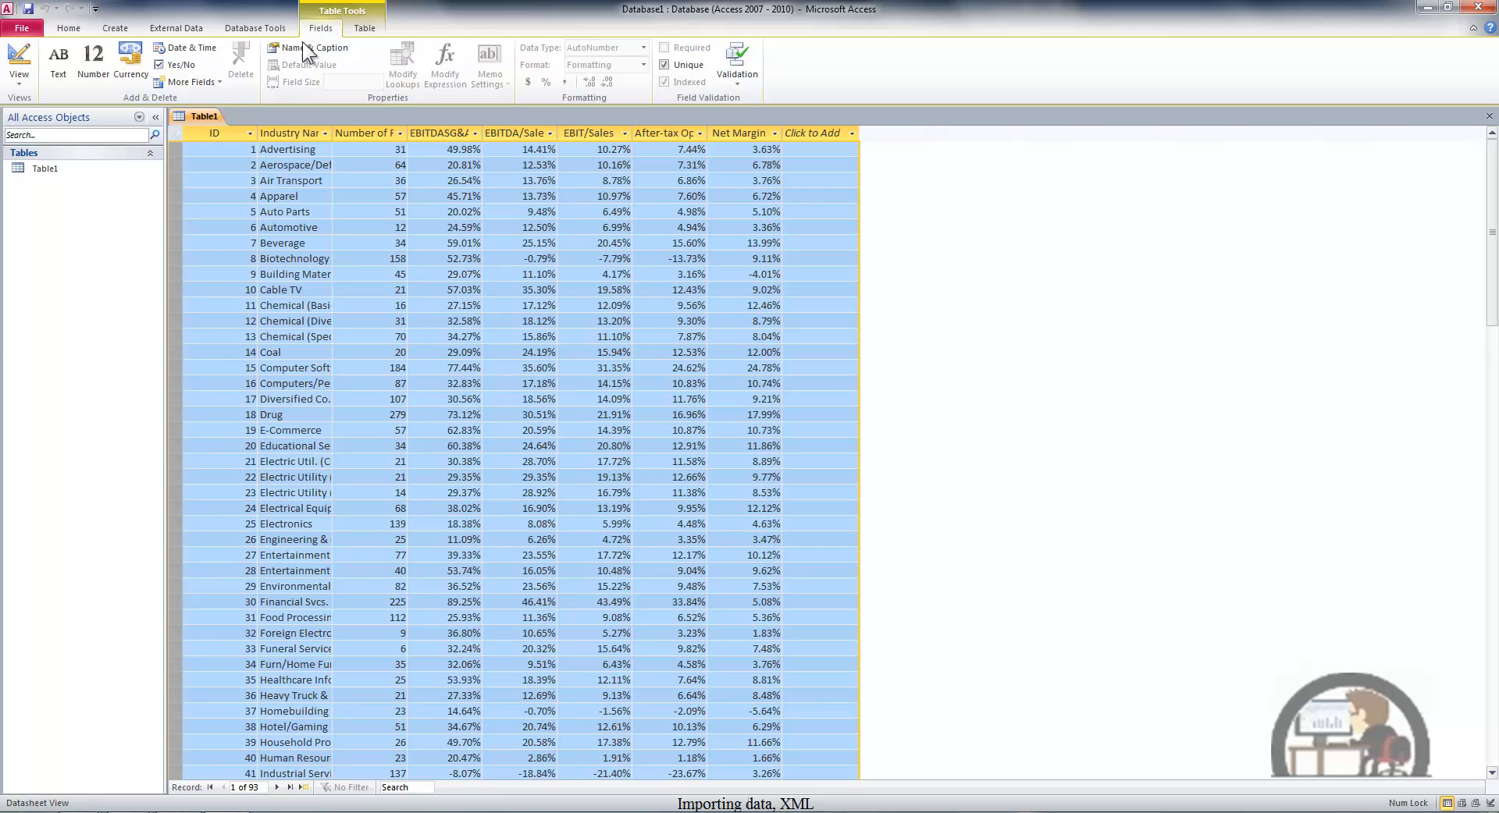
- Start an XML export of the table with Table1.xml on the Desktop as the destination file
{"action": "left_click", "coordinate": [199, 31]}
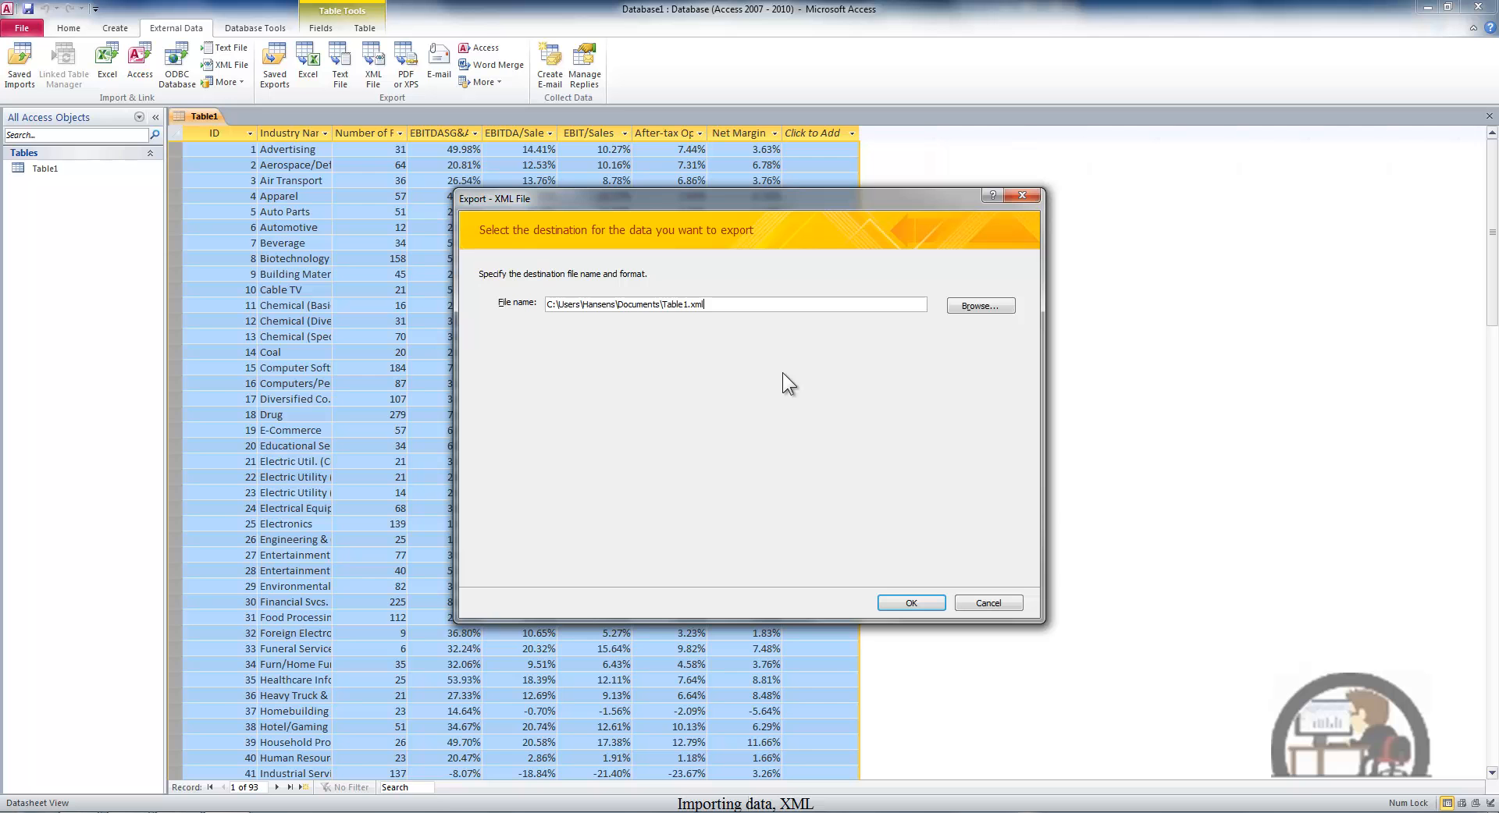
{"action": "left_click", "coordinate": [977, 307]}
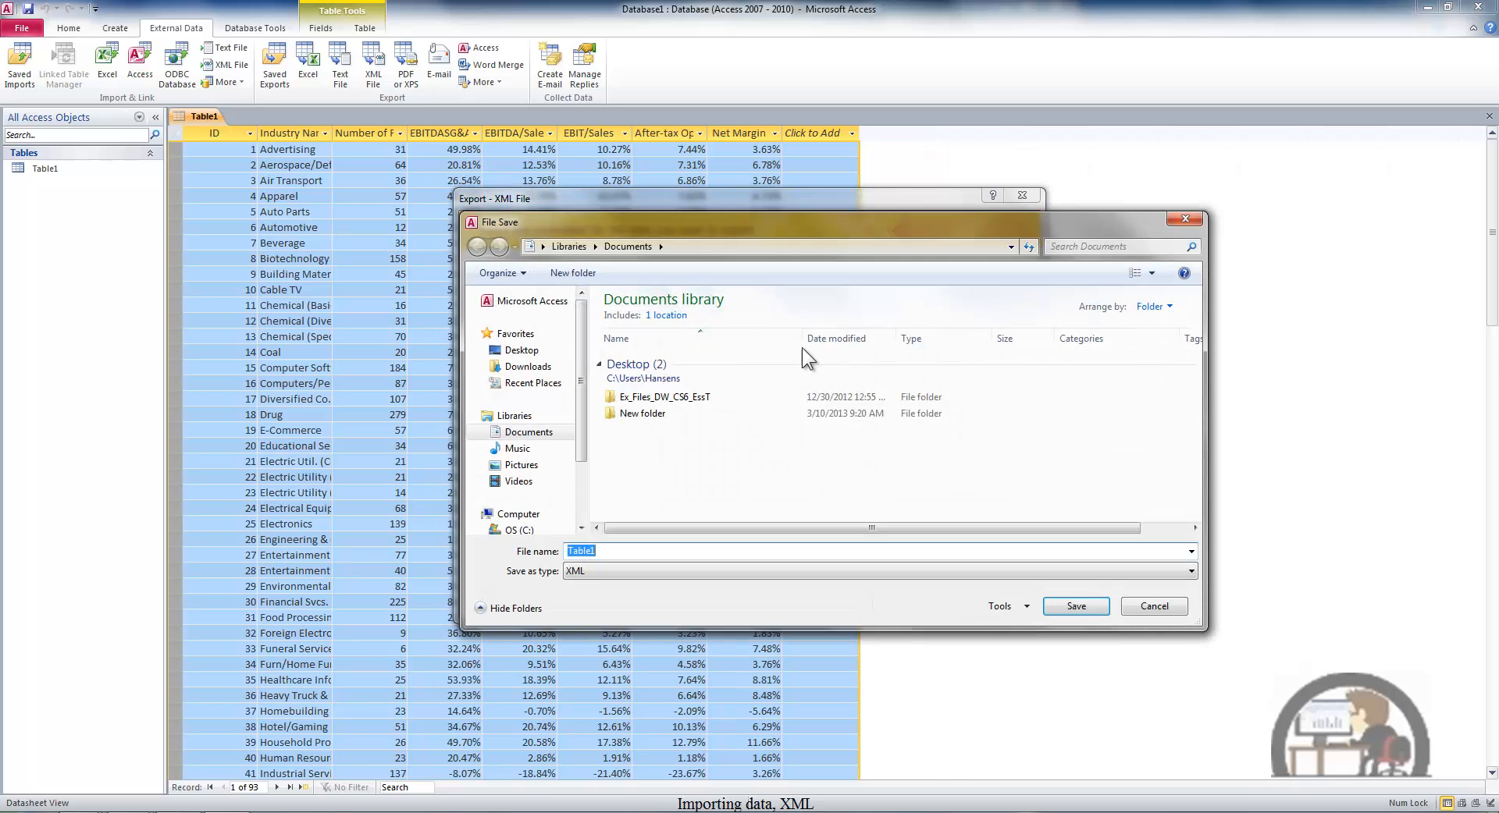
{"action": "left_click", "coordinate": [521, 350]}
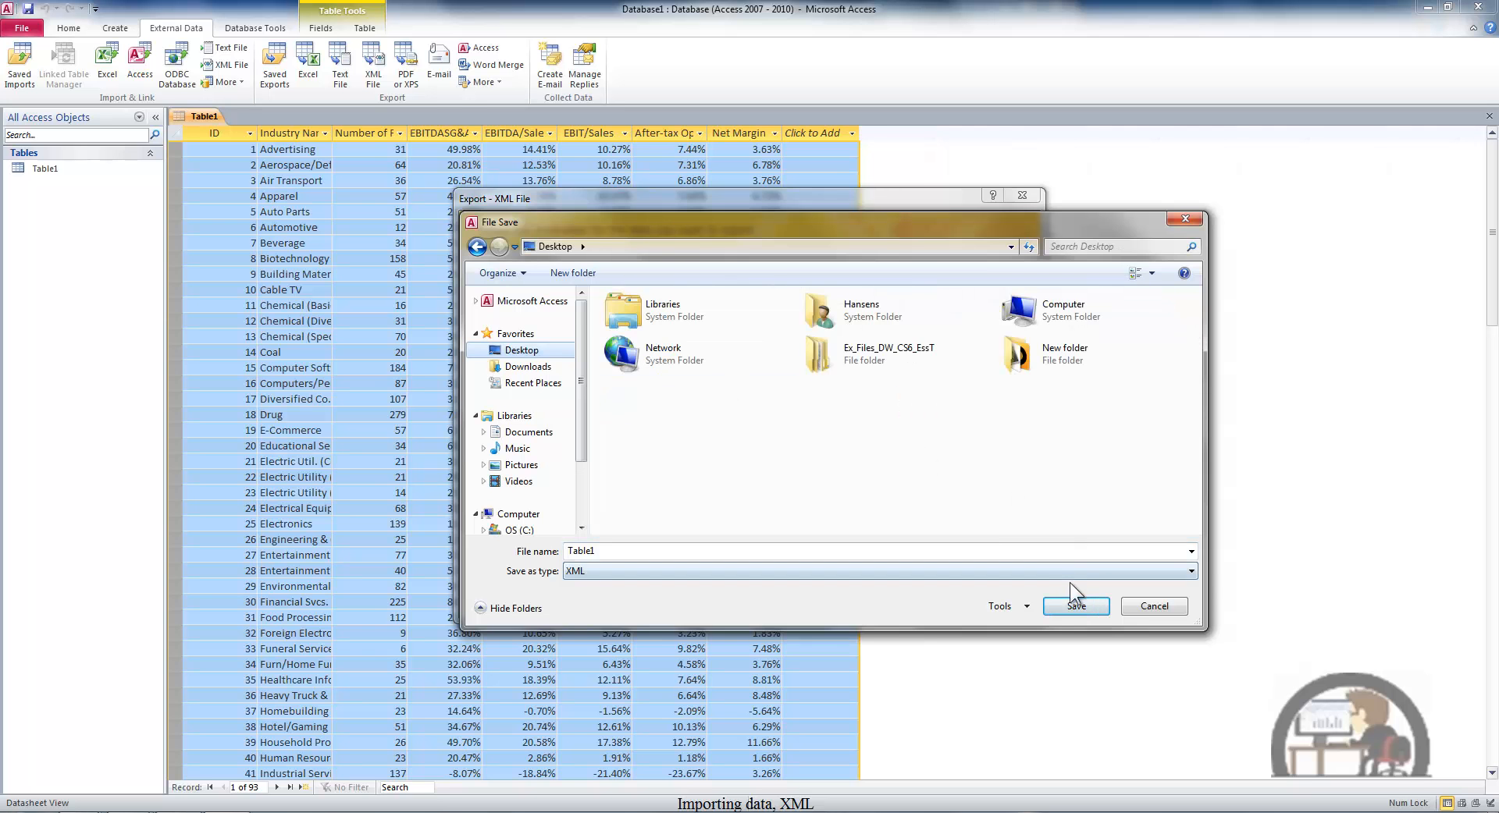
{"action": "left_click", "coordinate": [1076, 608]}
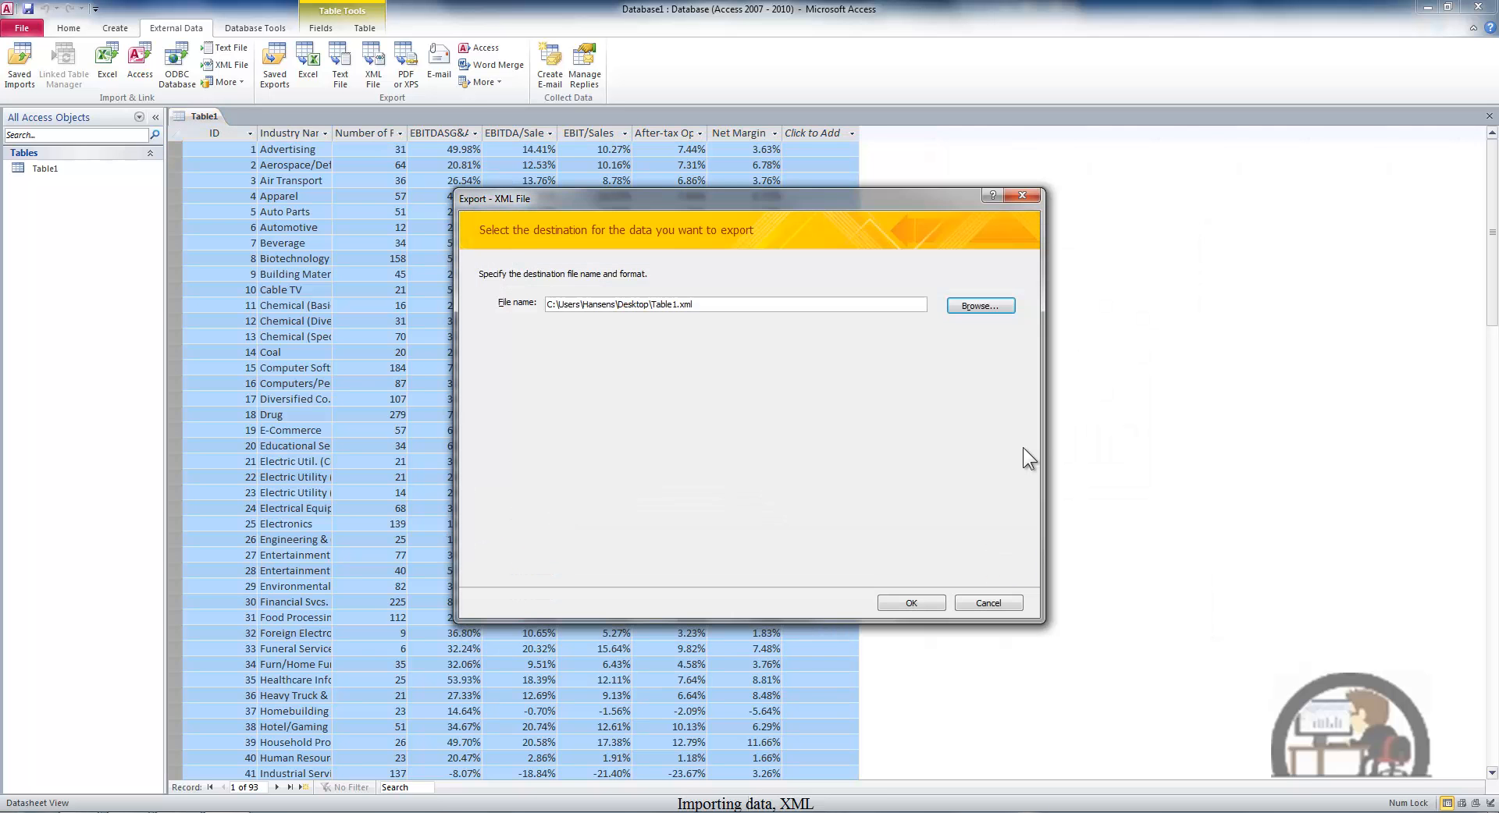
{"action": "left_click", "coordinate": [924, 602]}
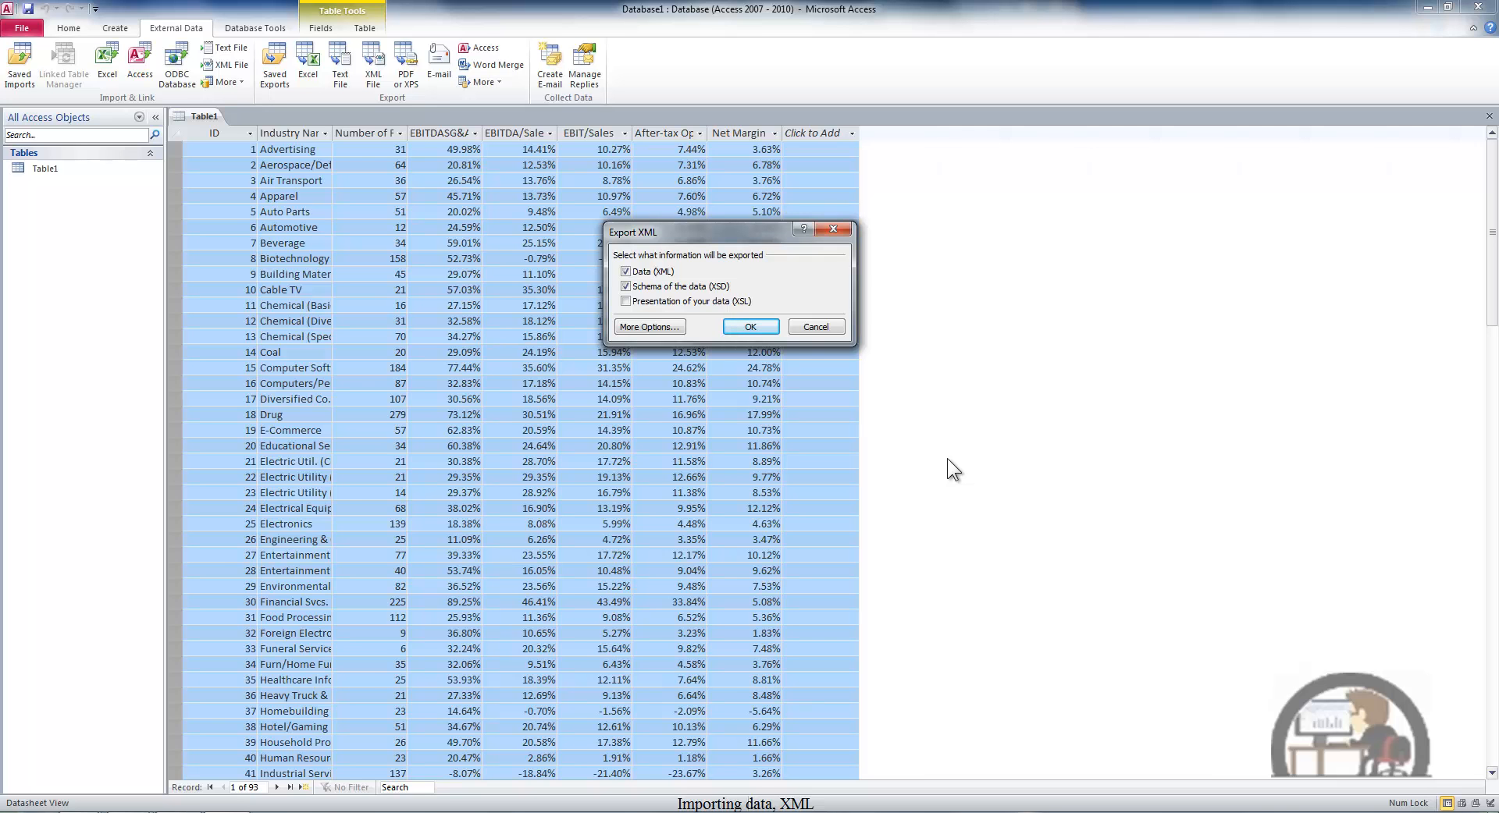
- Export the data (XML) and its schema (XSD), and save the export steps as Export-Table1
{"action": "left_click", "coordinate": [751, 326]}
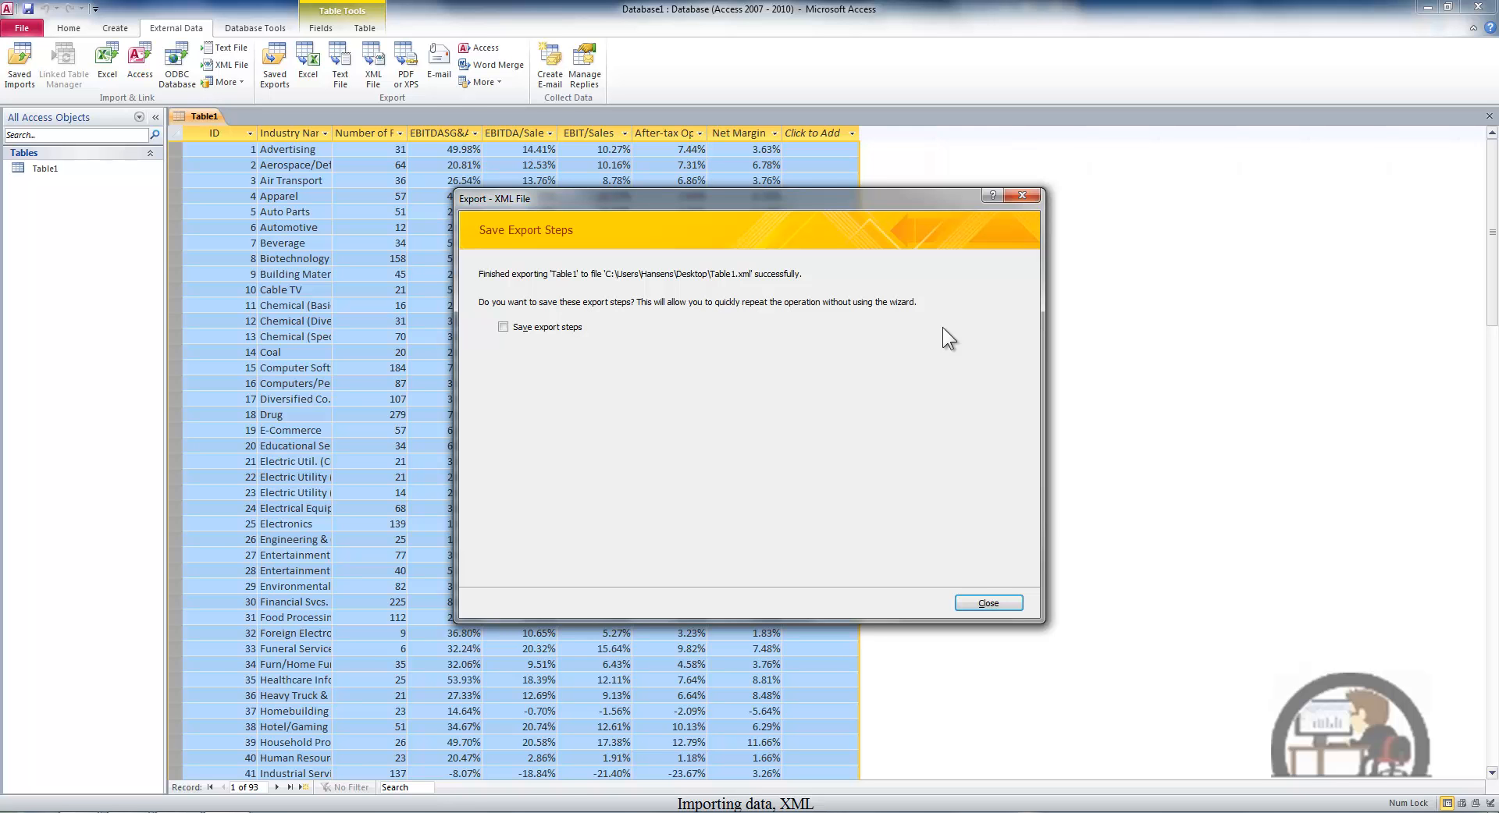
{"action": "left_click", "coordinate": [504, 326]}
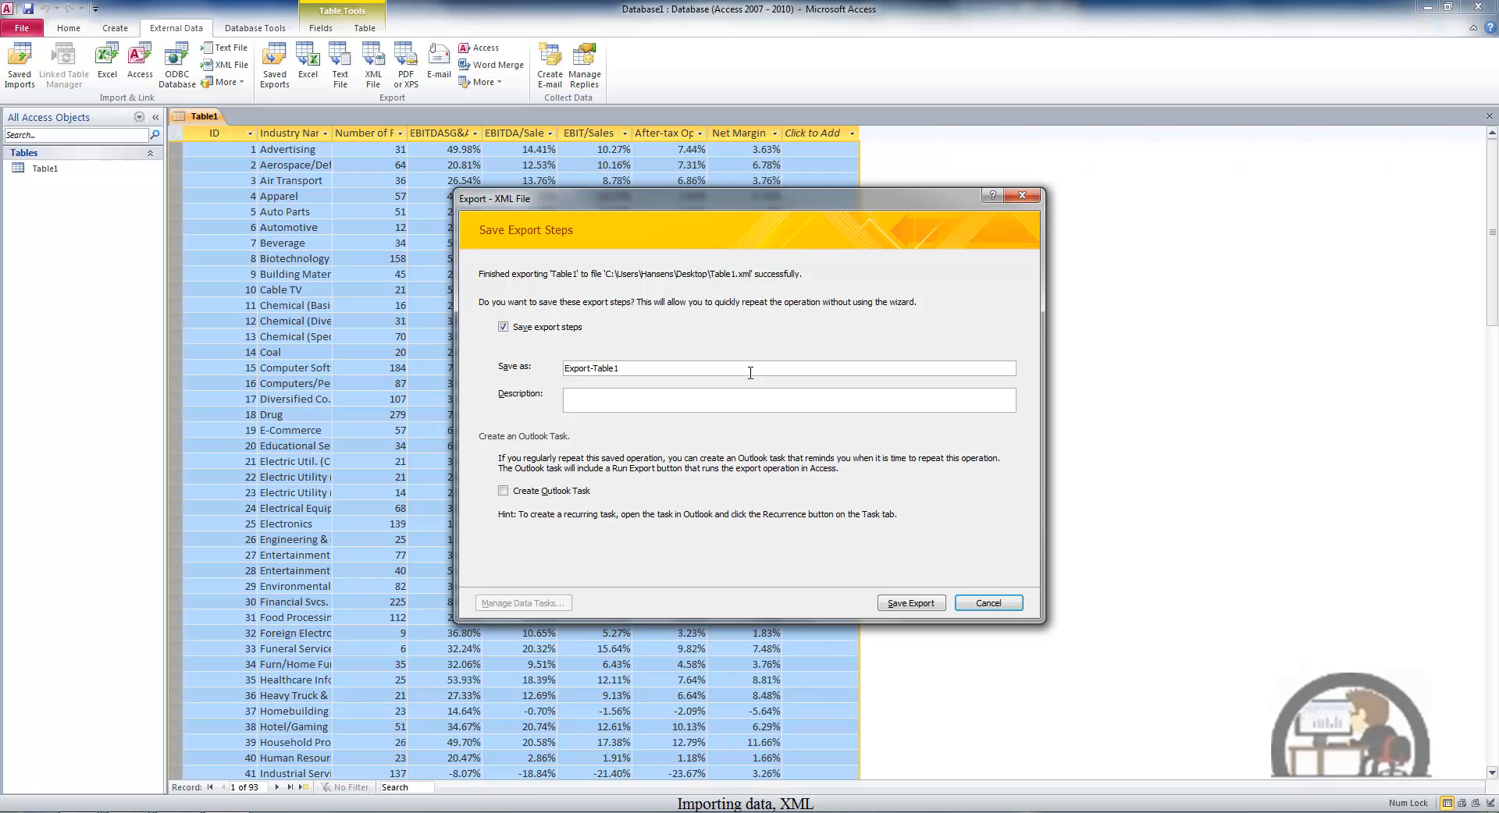
{"action": "left_click", "coordinate": [910, 603]}
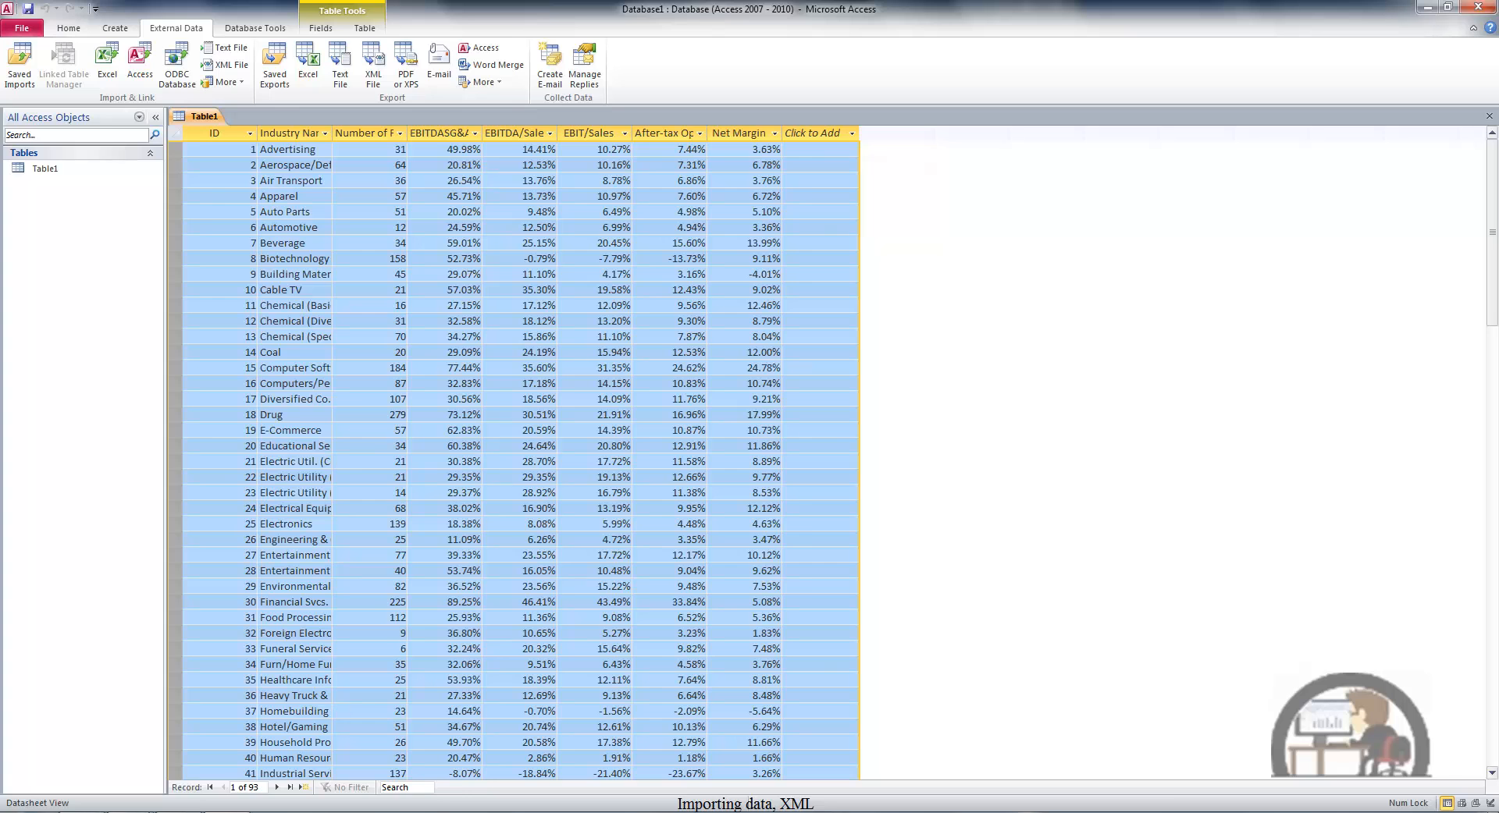
- Switch back to Excel and, from cell L9, start an XML data import of the Table1 file on the Desktop
{"action": "left_click", "coordinate": [261, 812]}
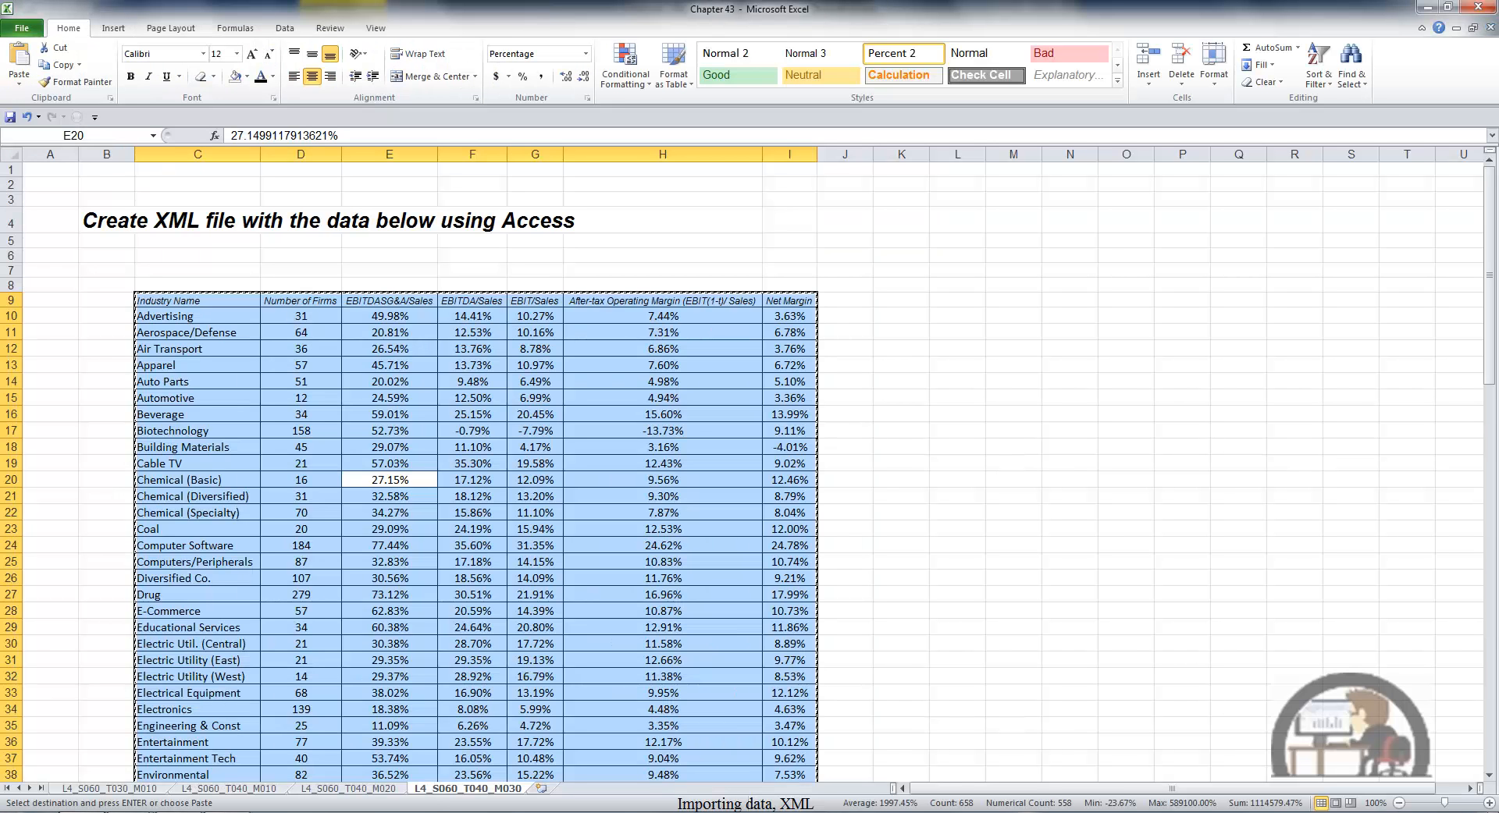
{"action": "left_click", "coordinate": [957, 301]}
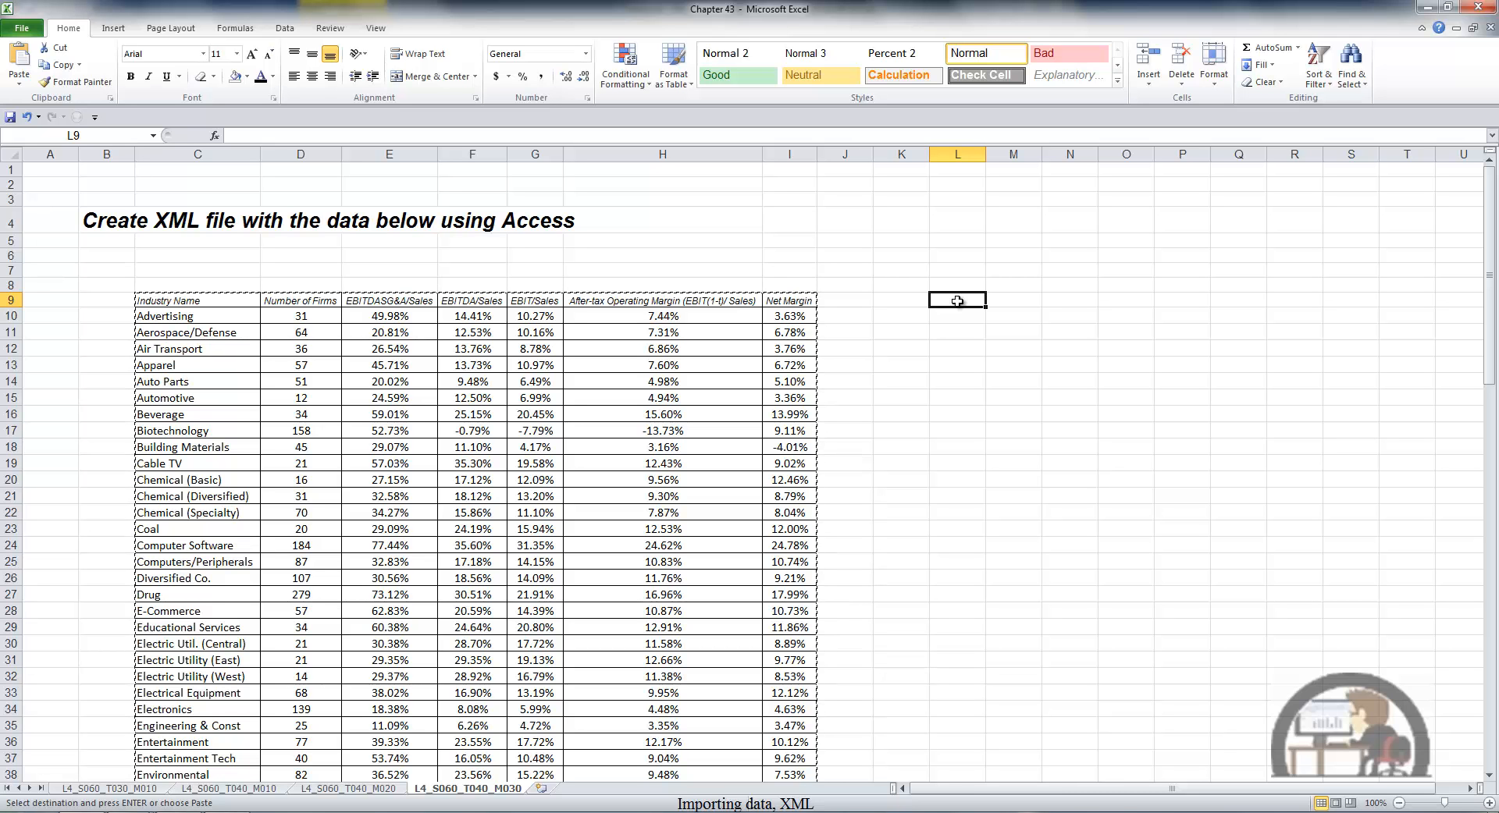
{"action": "left_click", "coordinate": [289, 31]}
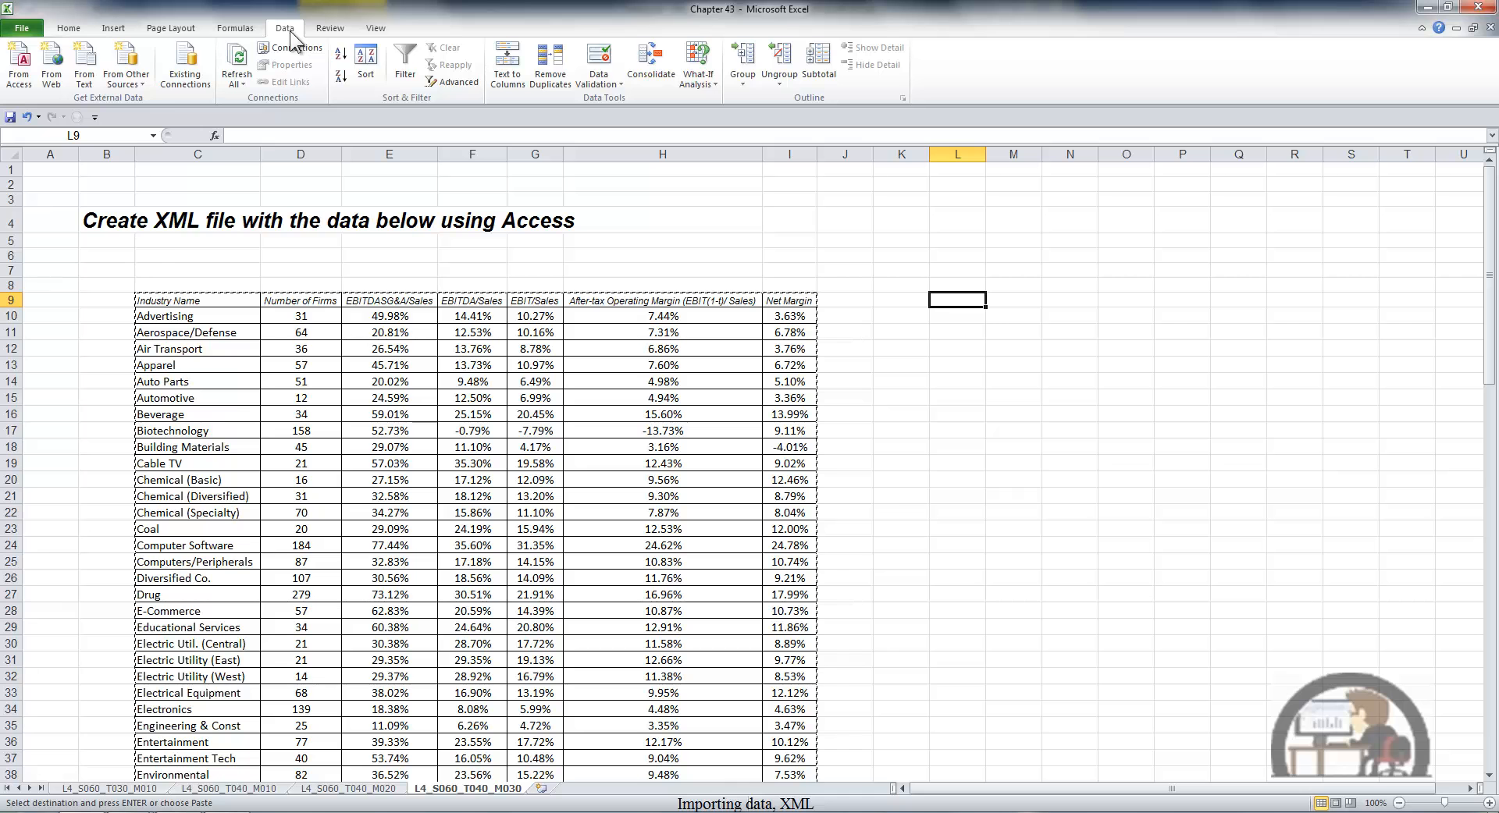
{"action": "left_click", "coordinate": [134, 78]}
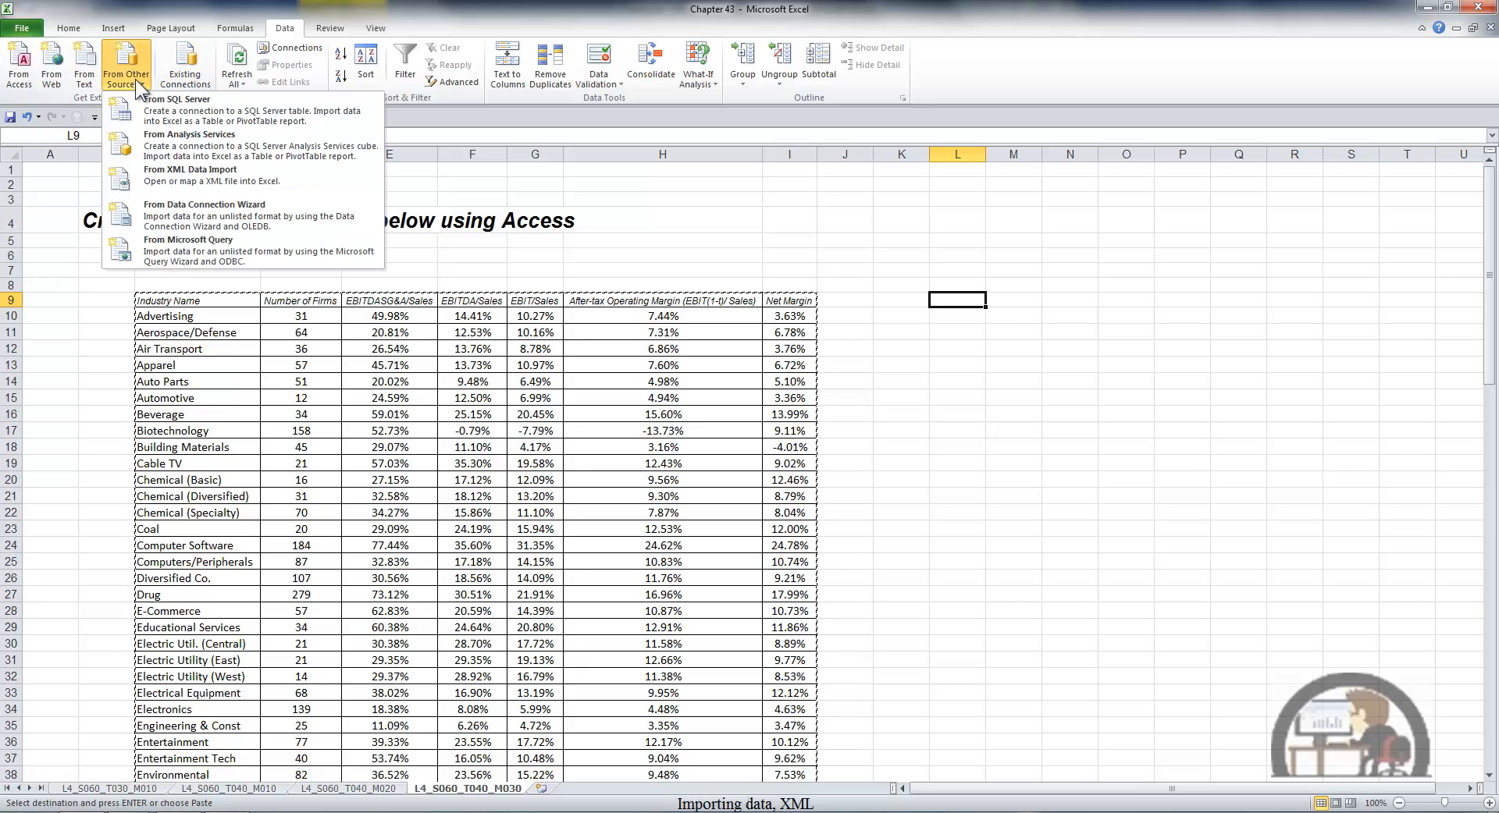
{"action": "left_click", "coordinate": [219, 171]}
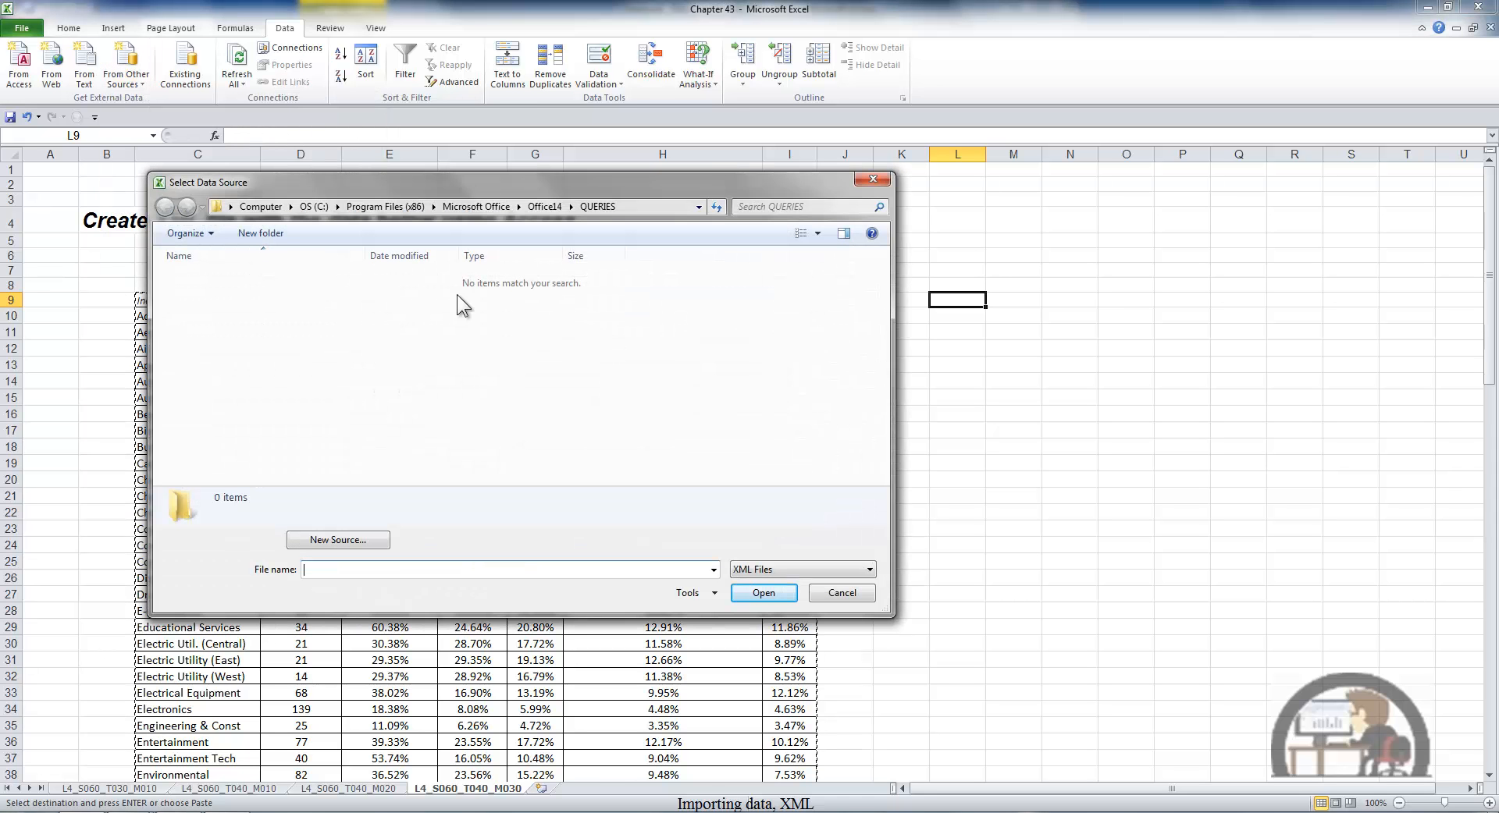
{"action": "left_click", "coordinate": [231, 206]}
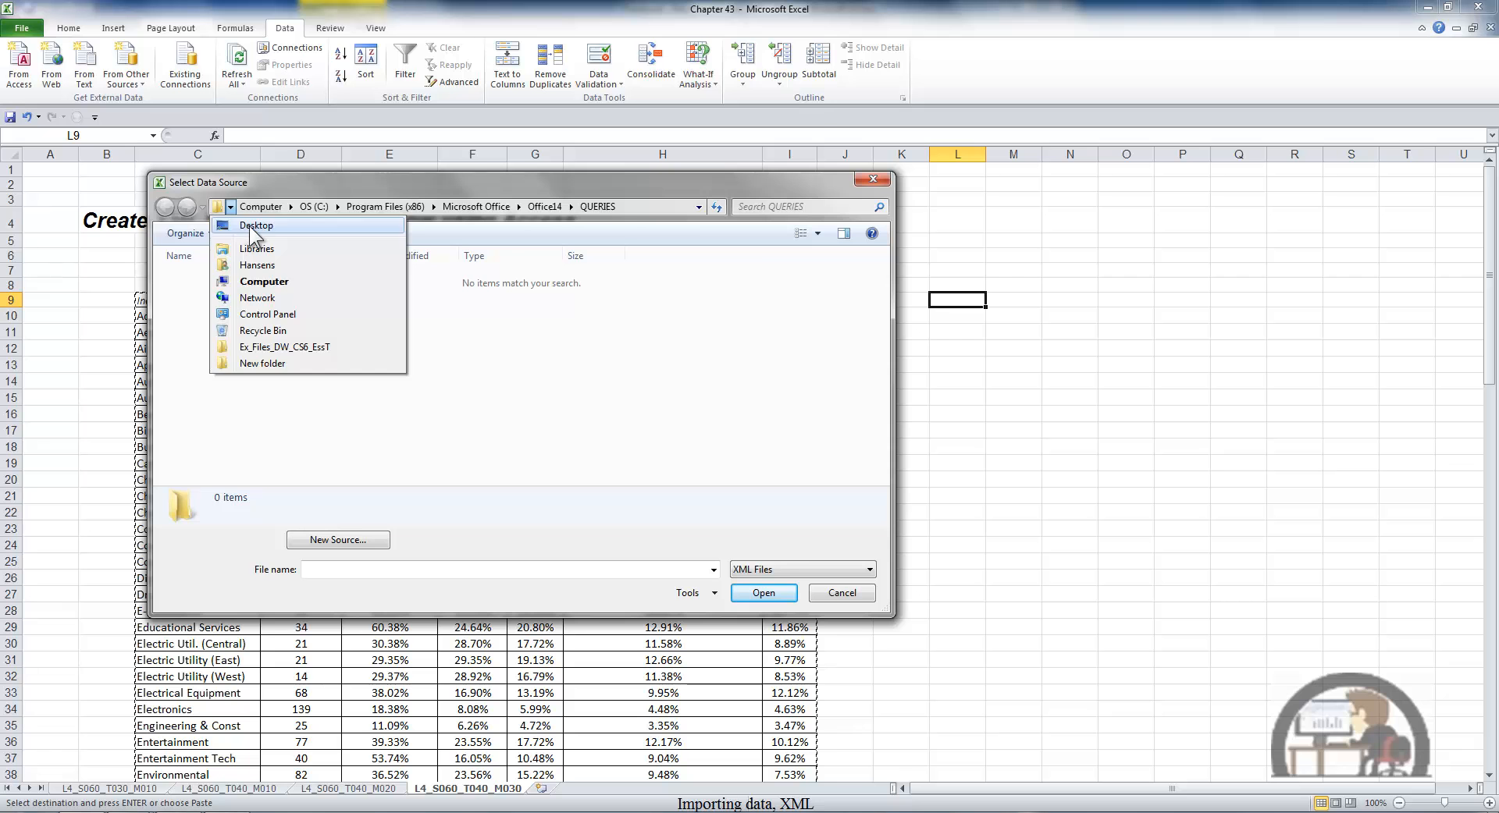
{"action": "left_click", "coordinate": [249, 224]}
{"action": "left_click", "coordinate": [250, 346]}
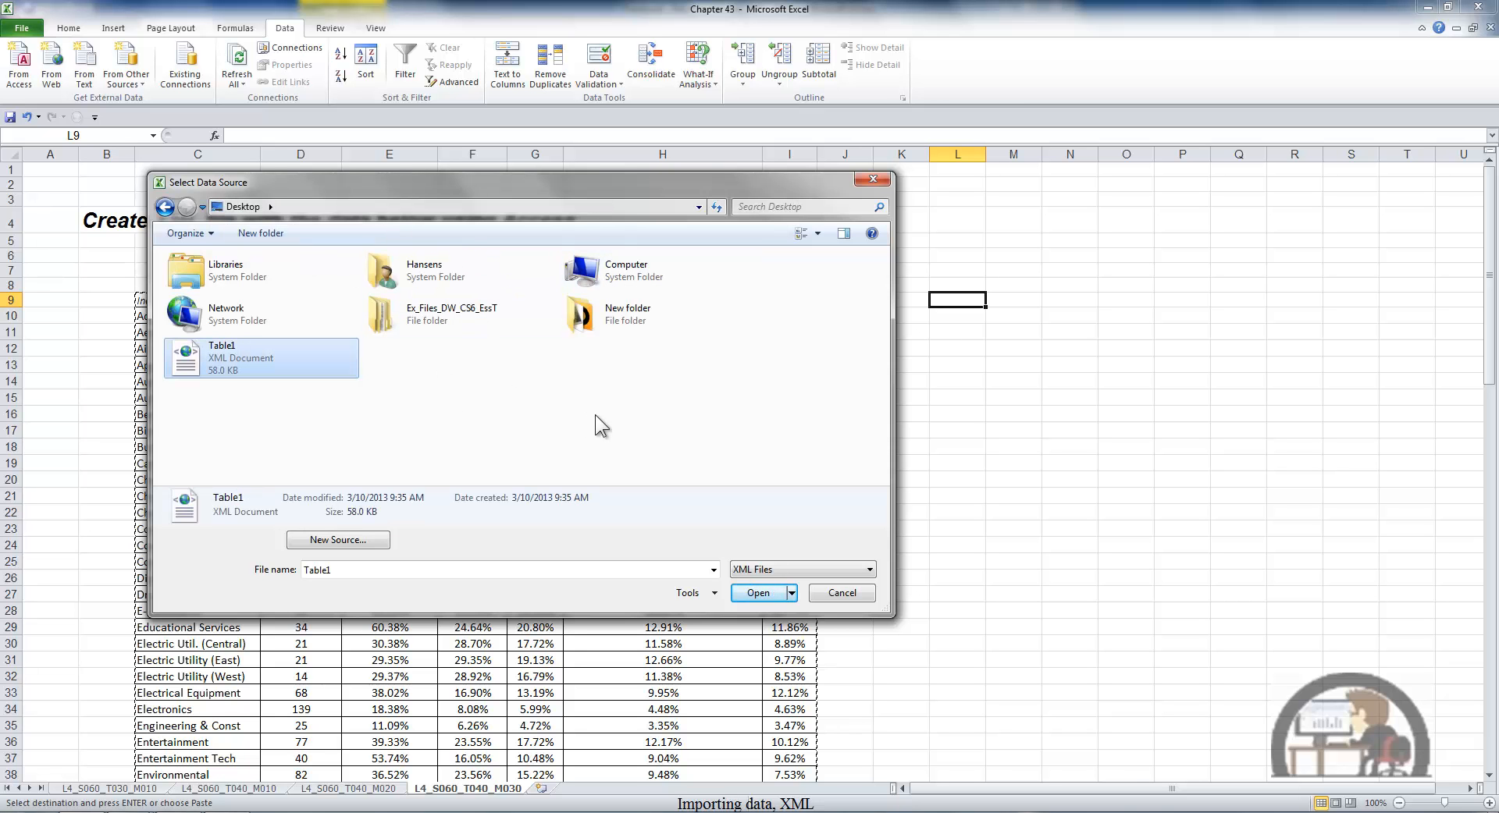
{"action": "left_click", "coordinate": [753, 592]}
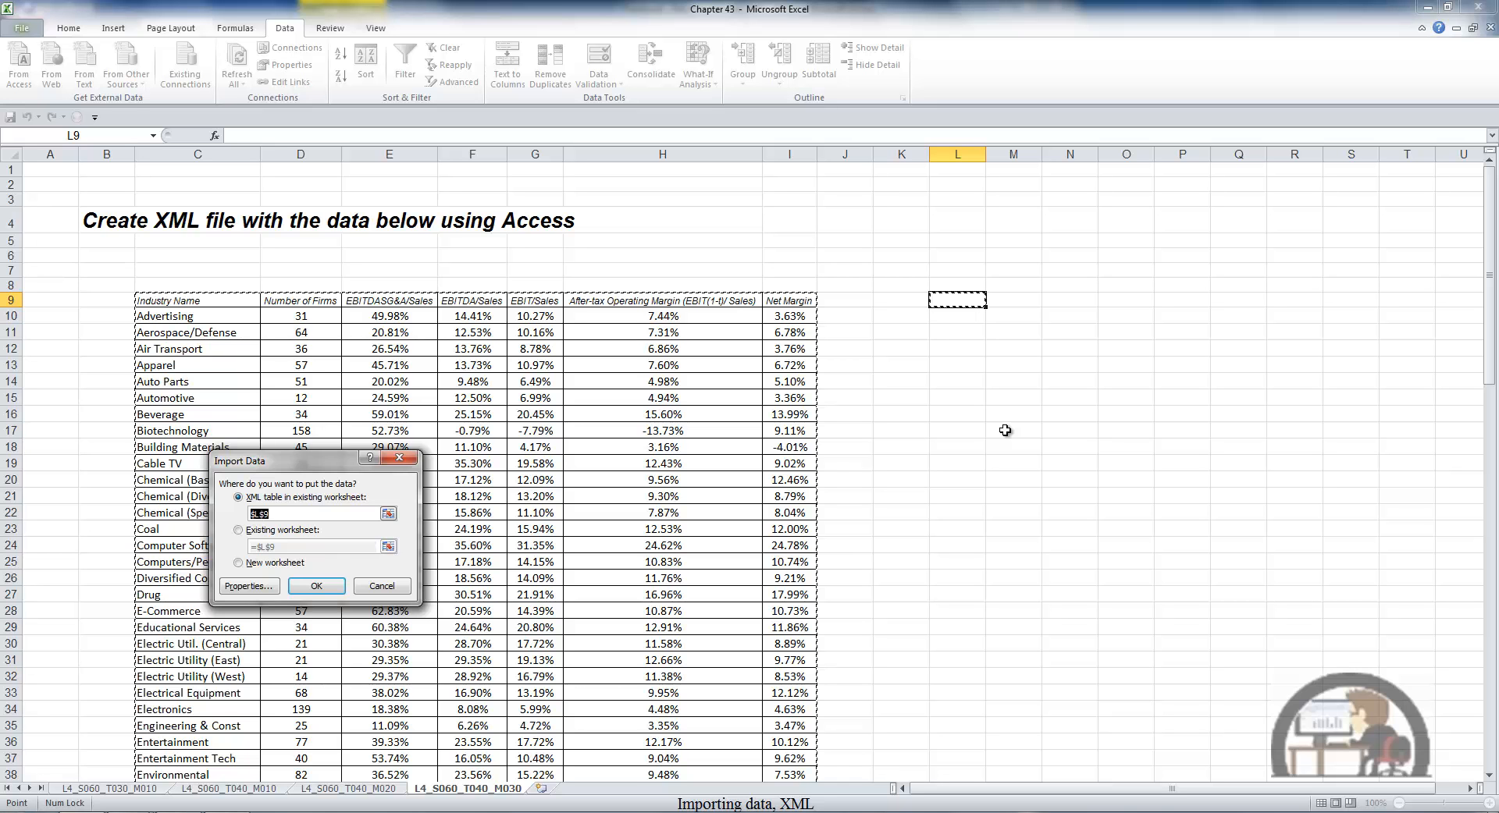
- Accept the default XML map properties and import the data as an XML table at L9 in the existing worksheet
{"action": "left_click", "coordinate": [261, 587]}
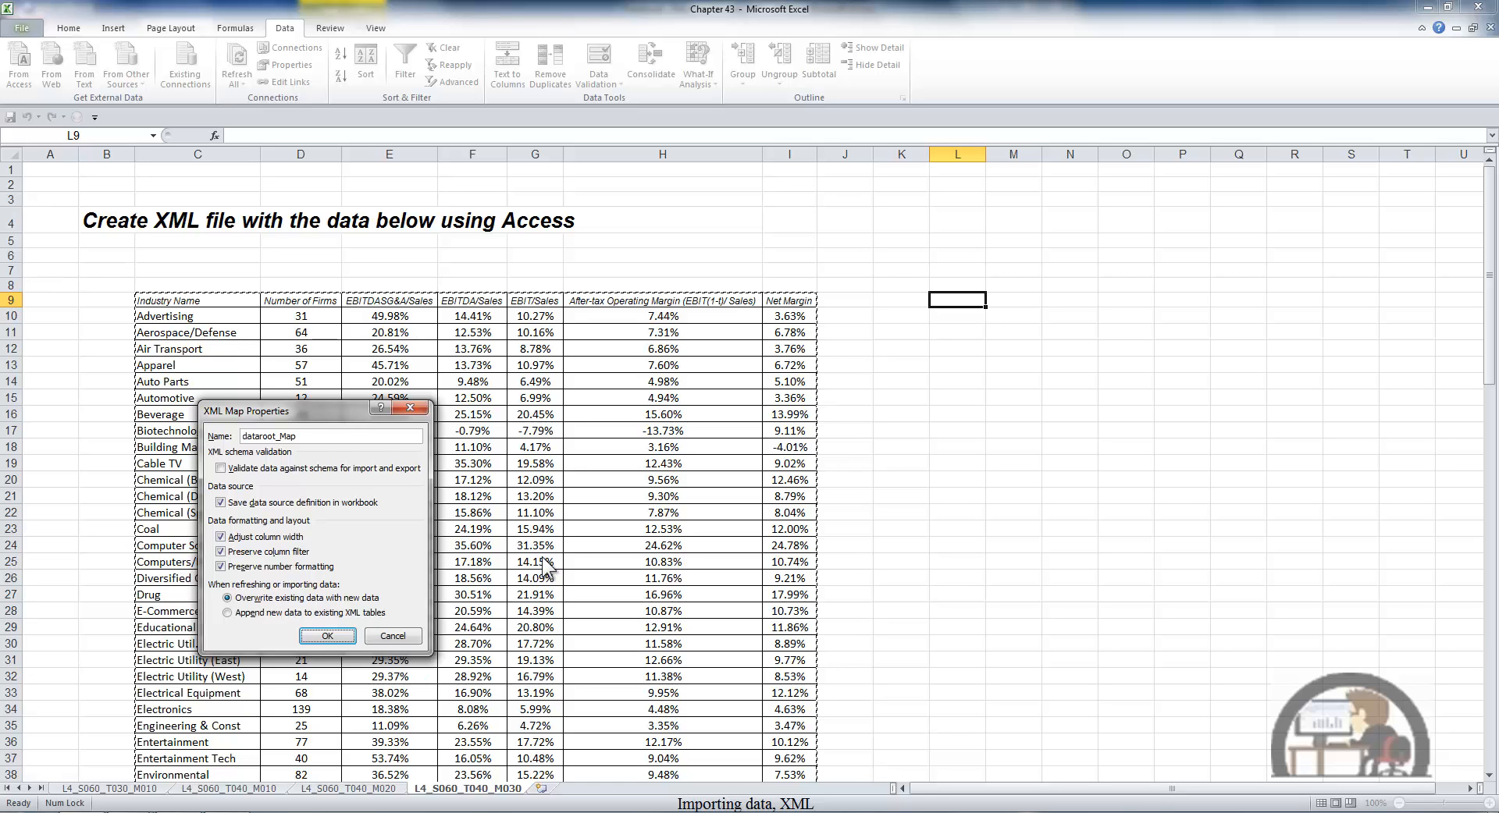
{"action": "left_click", "coordinate": [327, 635]}
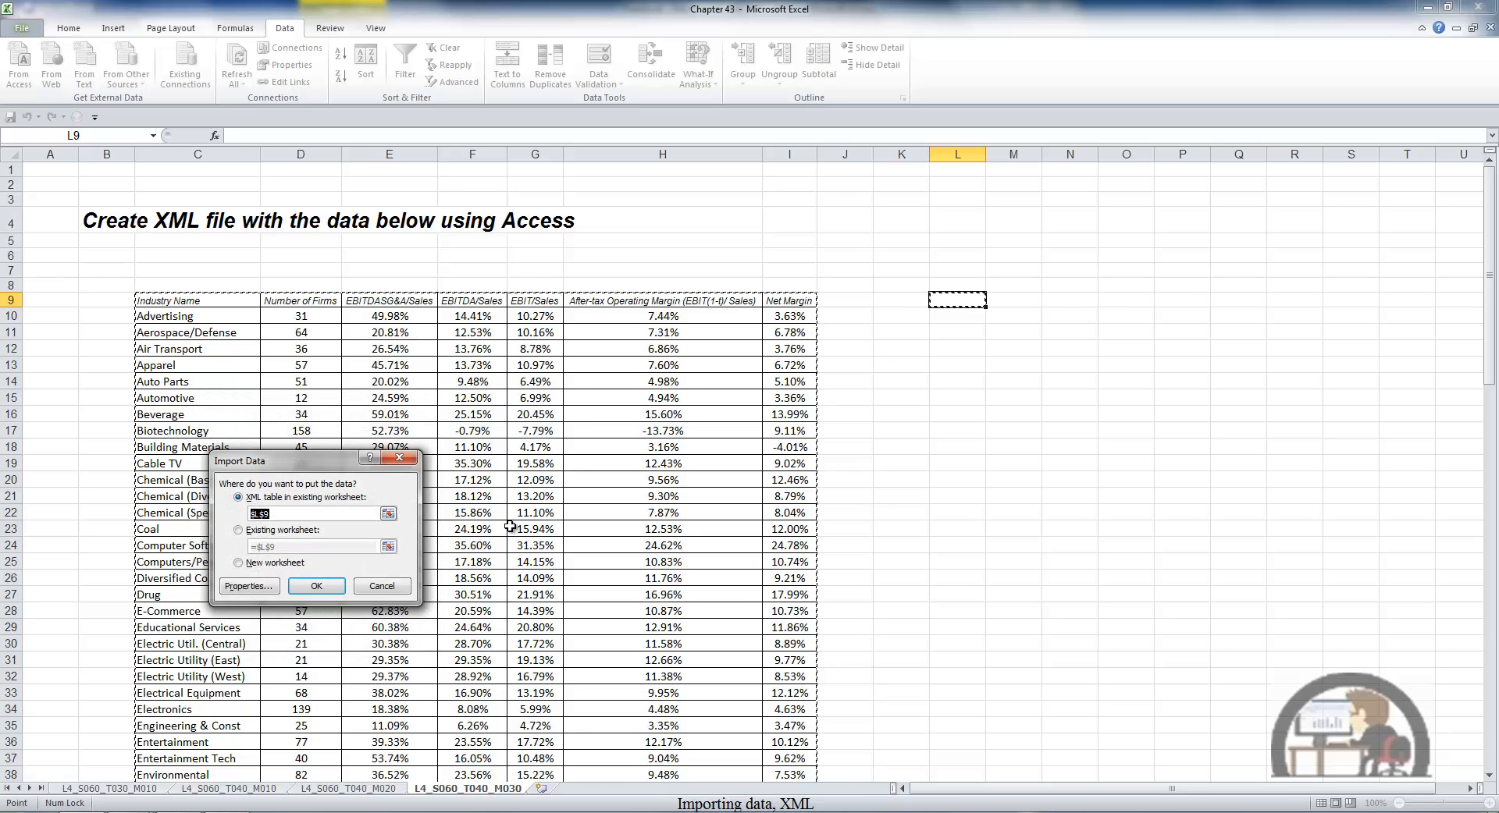
{"action": "left_click", "coordinate": [323, 587]}
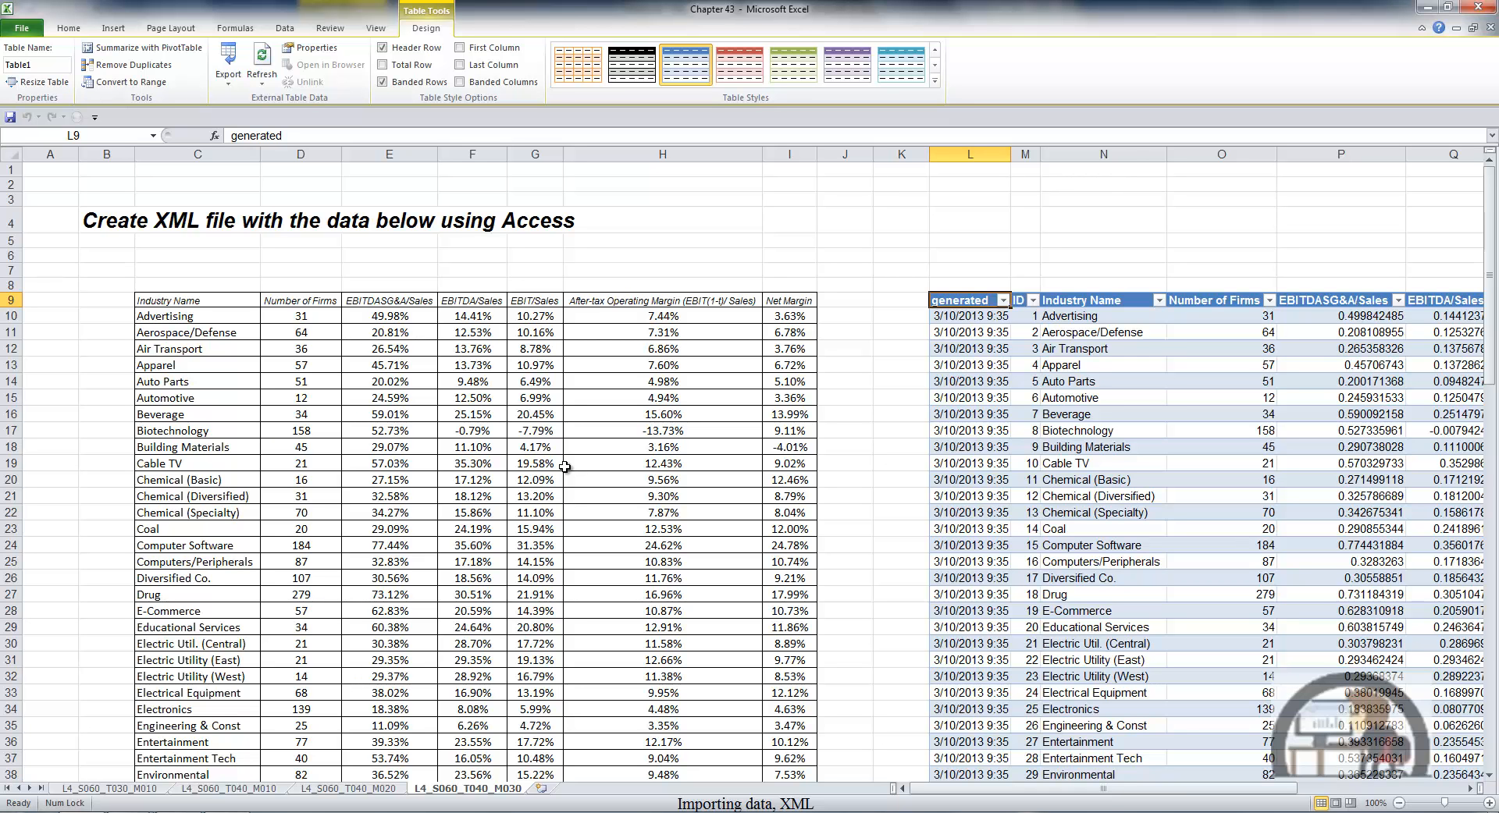
- Remove the Table1 connection from the workbook connections, accept the removal, and close the connections dialog
{"action": "left_click", "coordinate": [287, 30]}
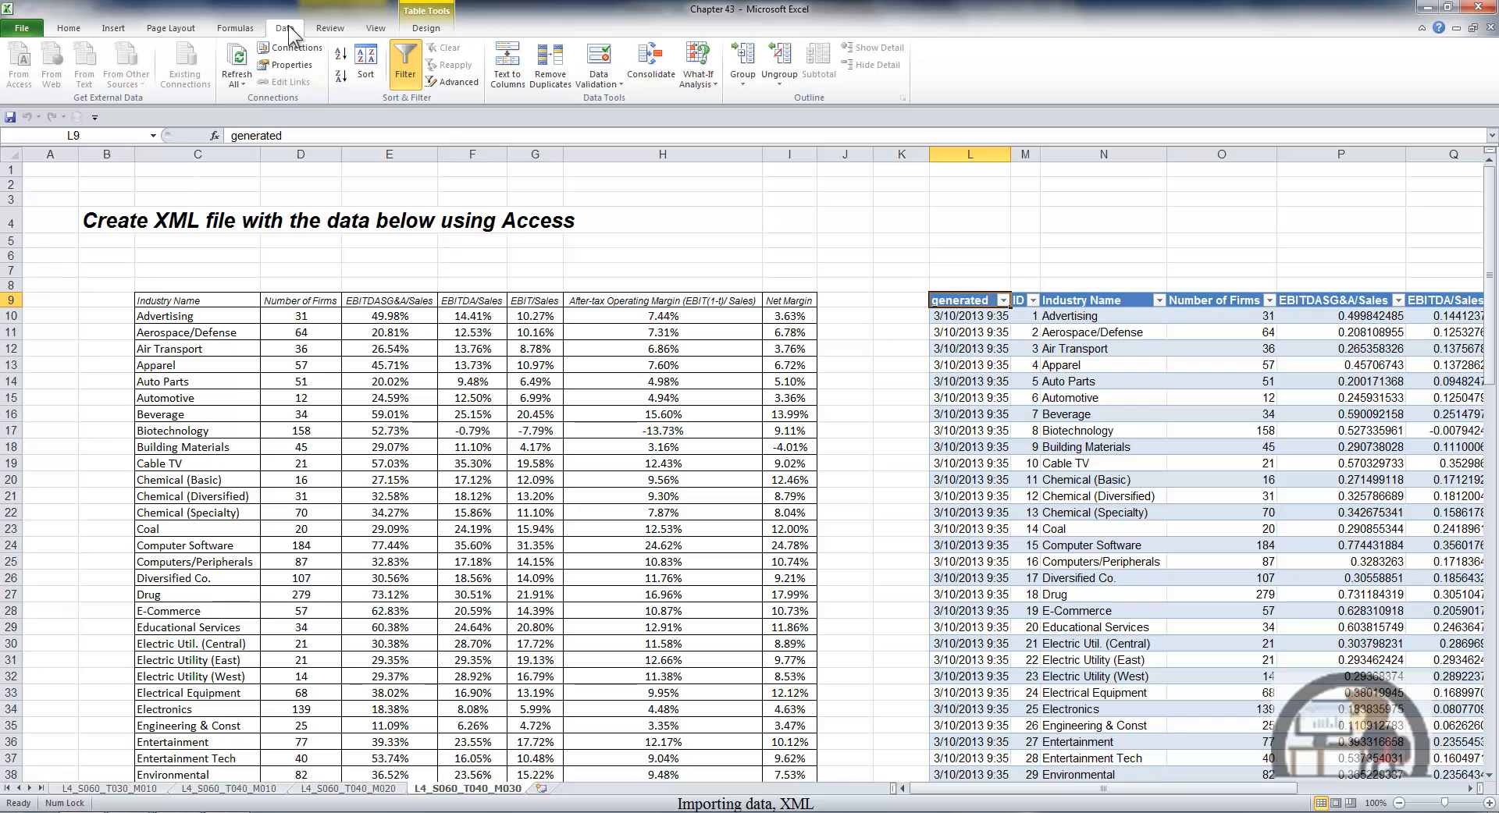
{"action": "left_click", "coordinate": [291, 49]}
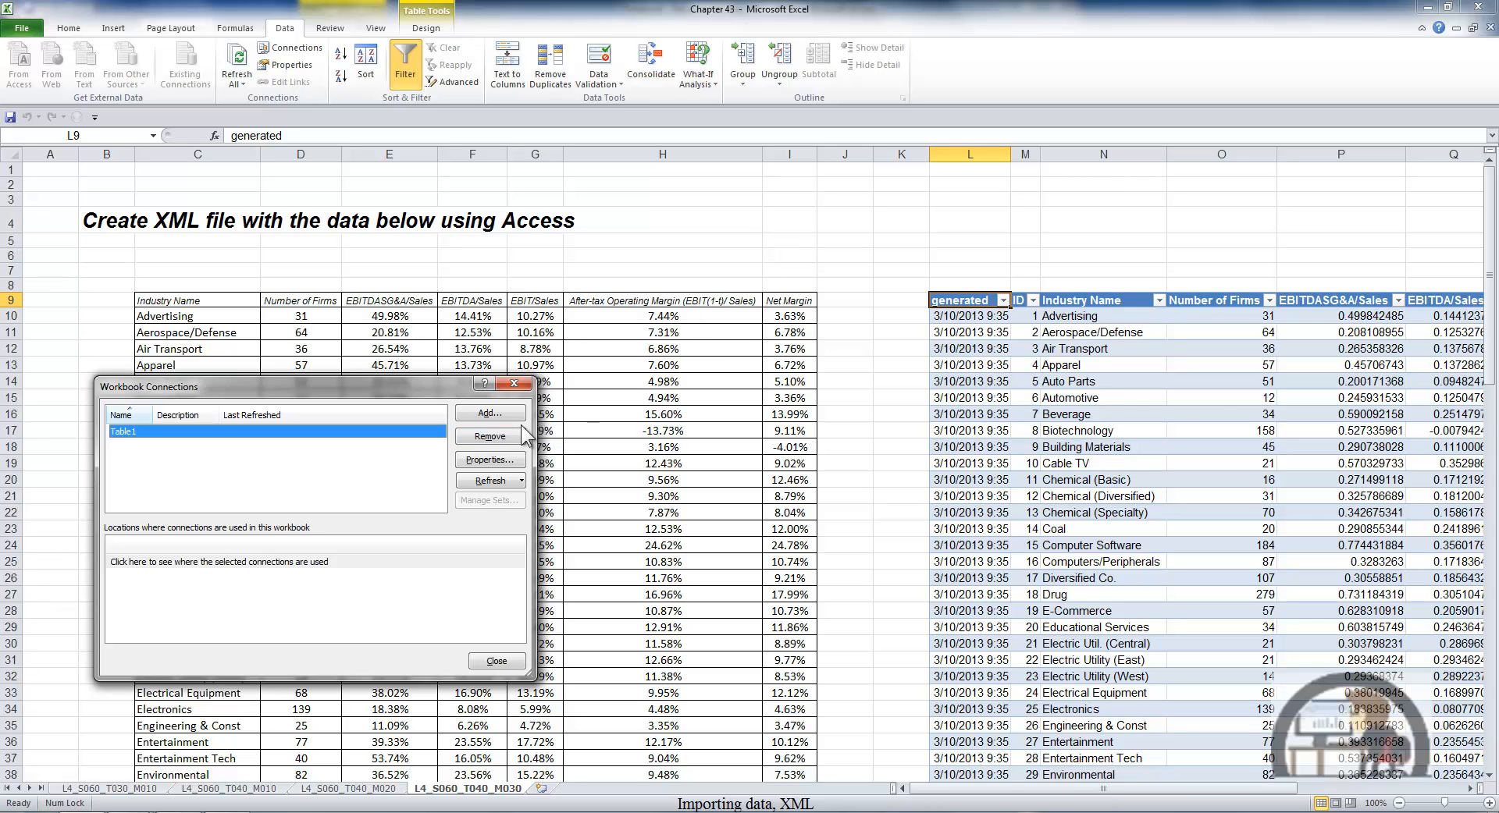
{"action": "left_click", "coordinate": [489, 436]}
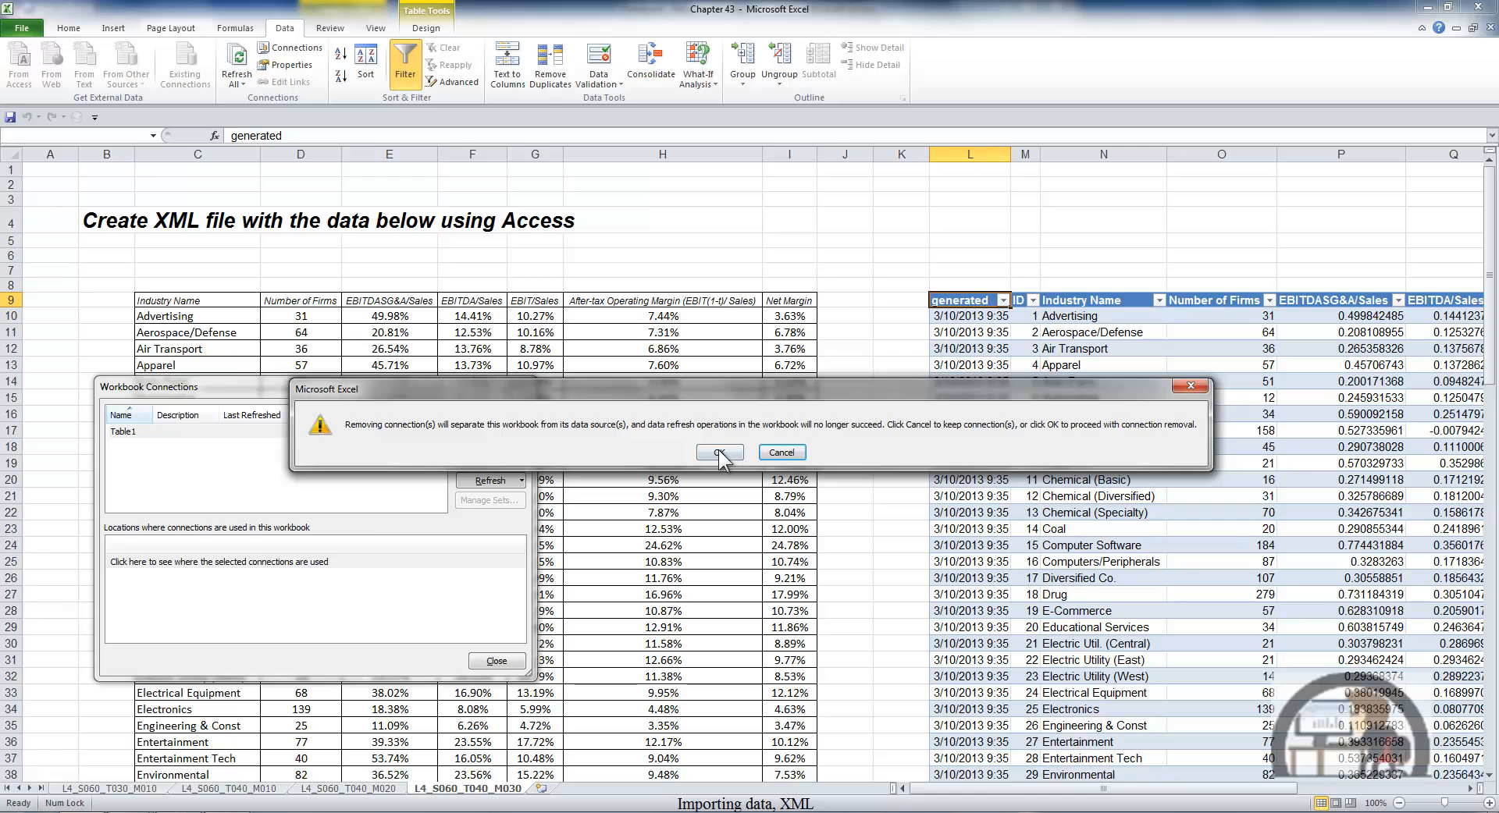
{"action": "left_click", "coordinate": [717, 457]}
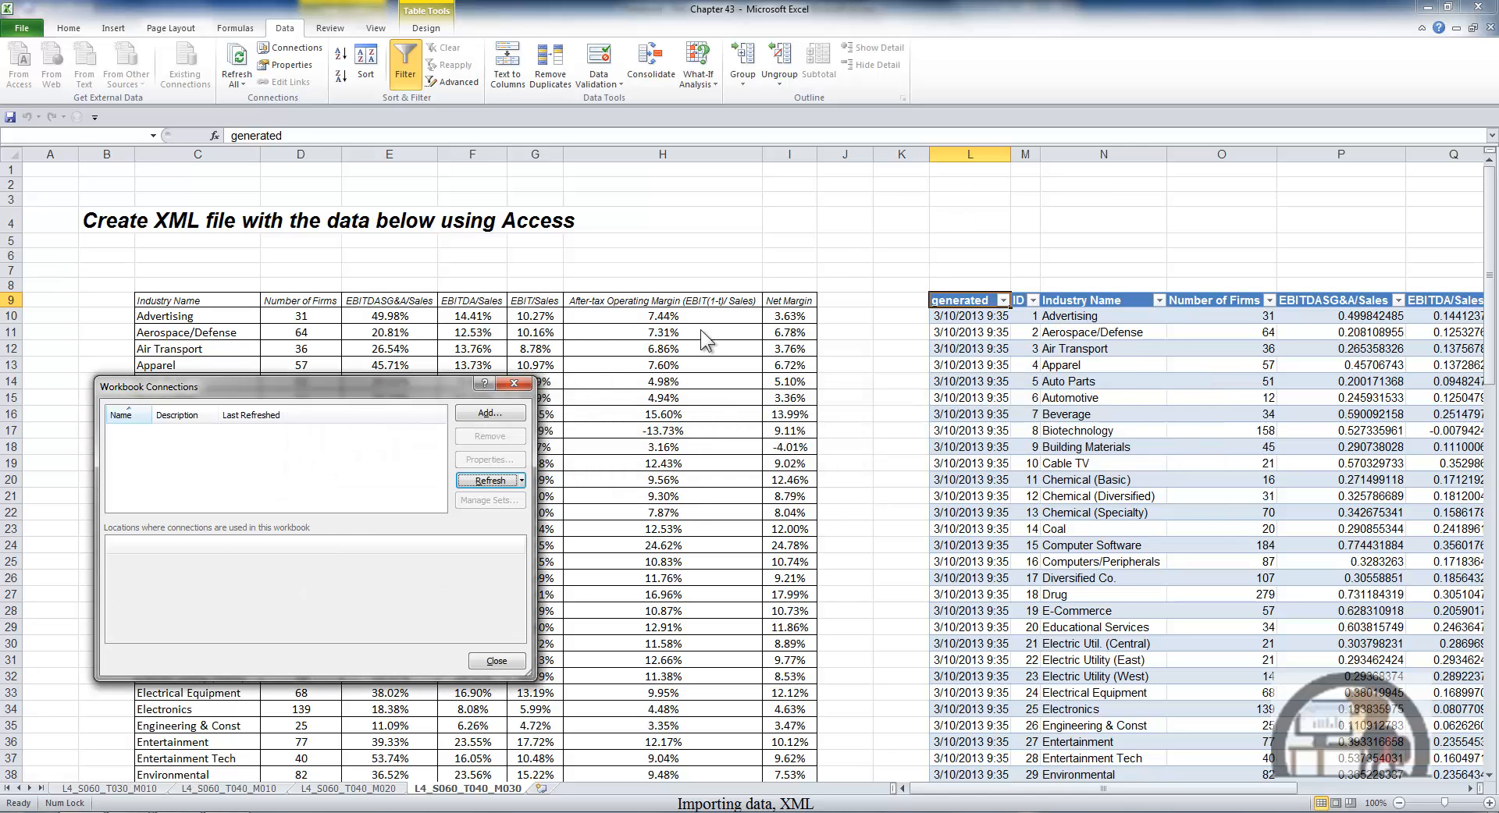
{"action": "left_click", "coordinate": [514, 383]}
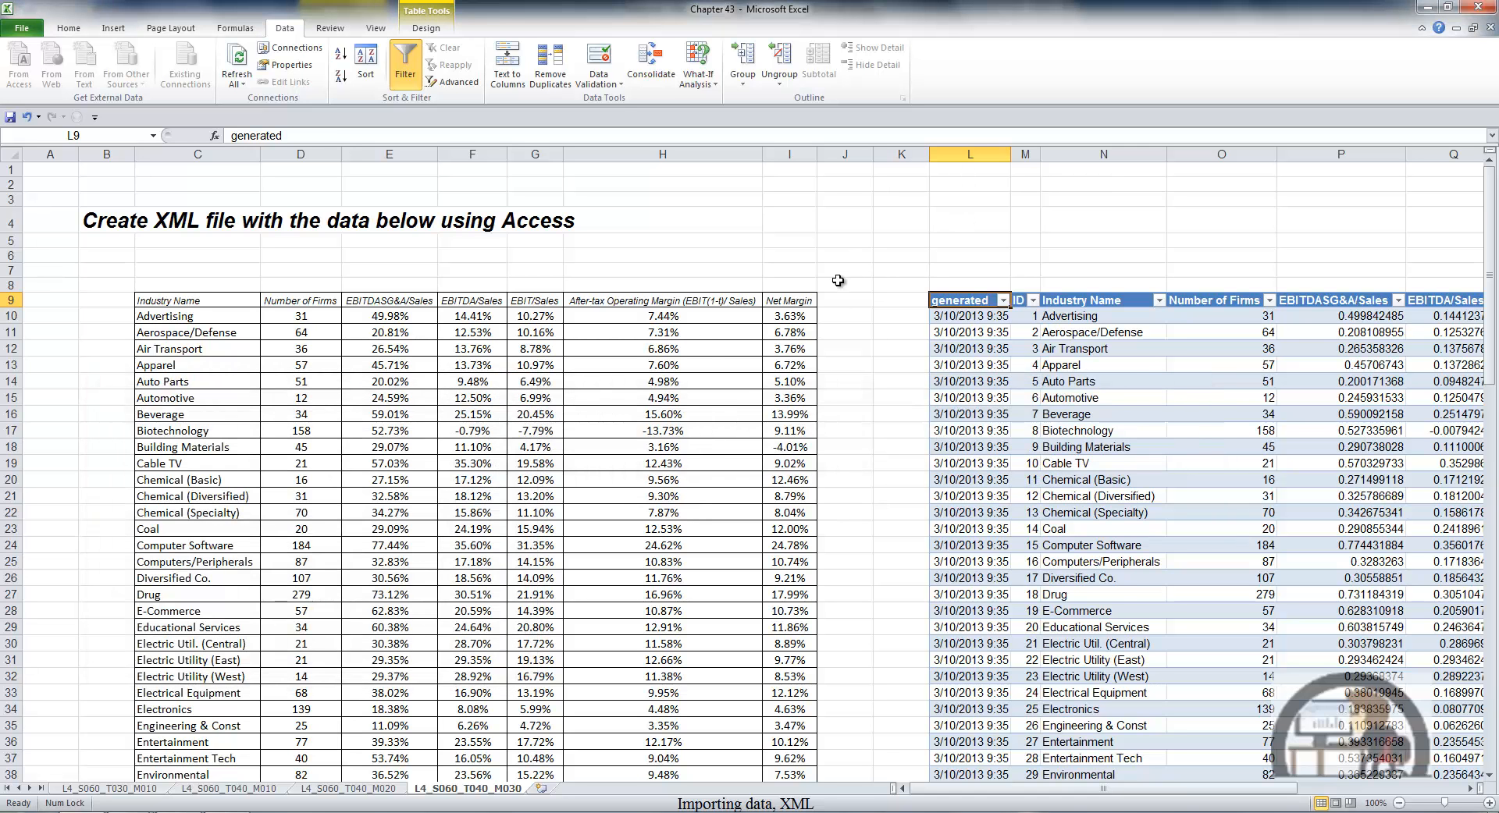
- Delete columns L to T, which hold the imported XML table, and select cell L9
{"action": "left_click", "coordinate": [974, 154]}
{"action": "left_click_drag", "start_coordinate": [974, 154], "coordinate": [1345, 153]}
{"action": "right_click", "coordinate": [808, 213]}
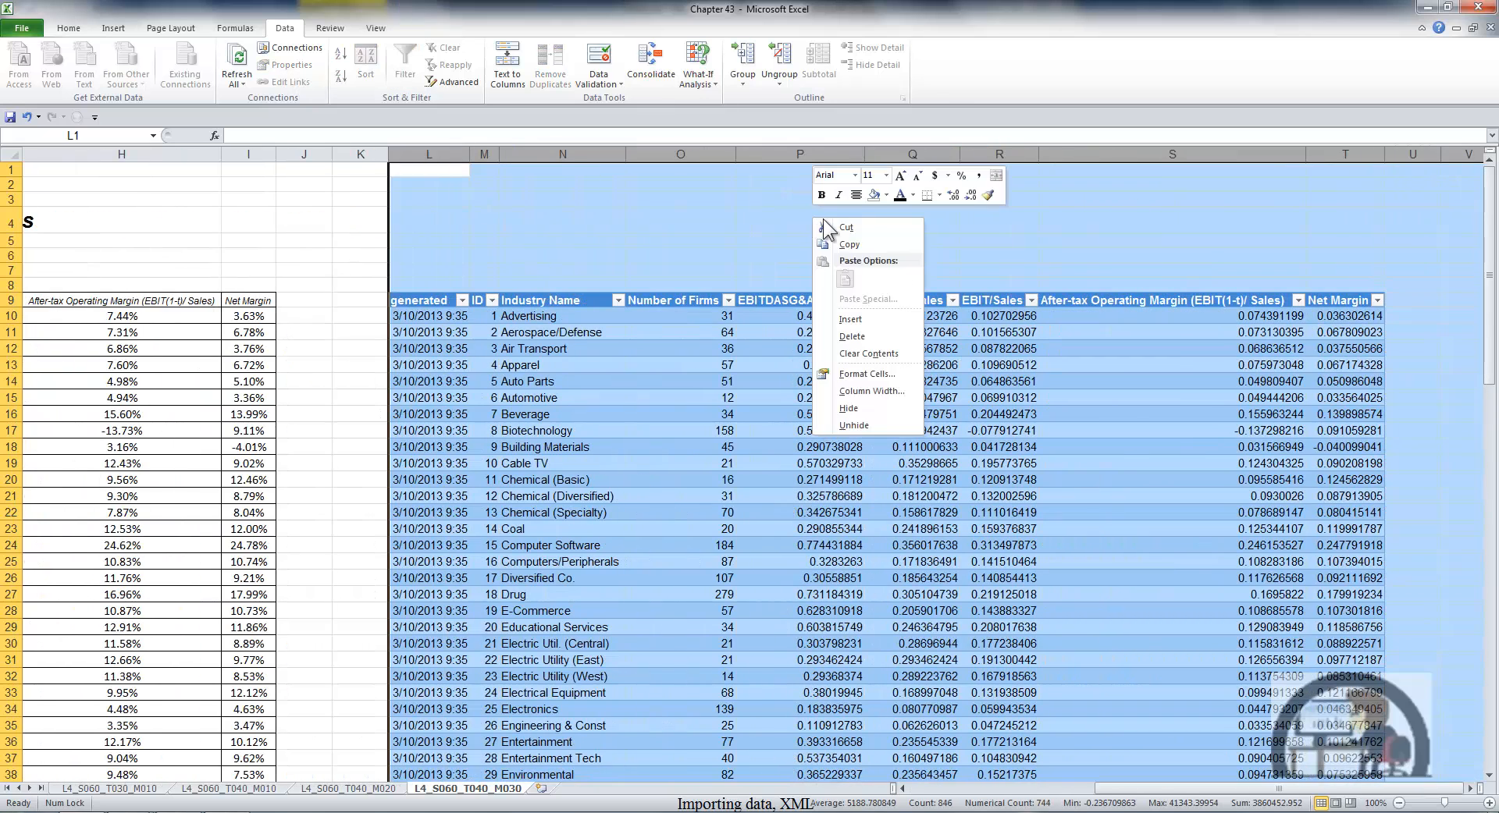
{"action": "left_click", "coordinate": [858, 334]}
{"action": "left_click", "coordinate": [425, 306]}
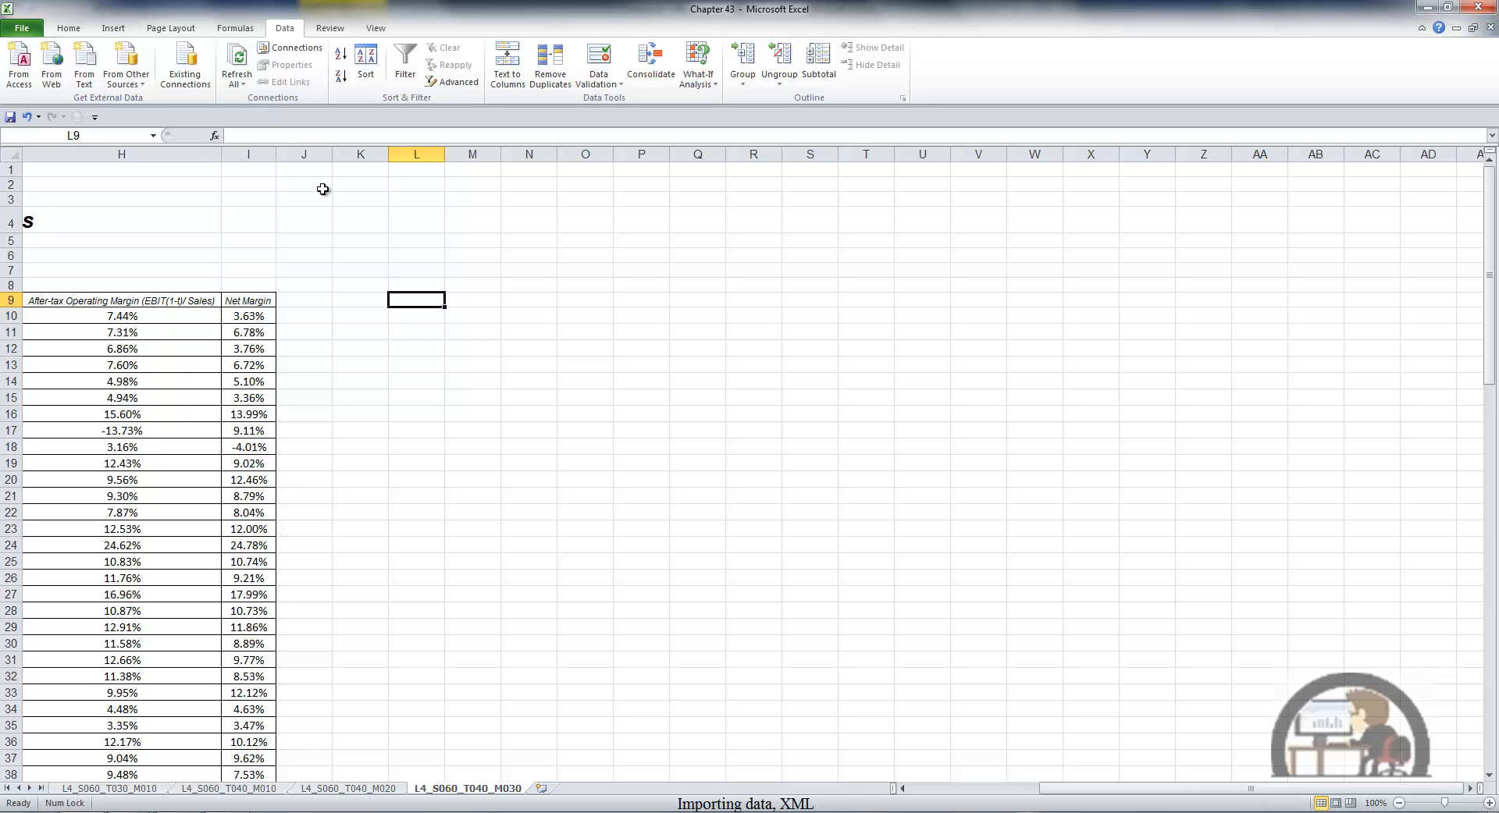
- Open the Table1 XML document from the Desktop, choosing to use the XML Source task pane
{"action": "left_click", "coordinate": [22, 29]}
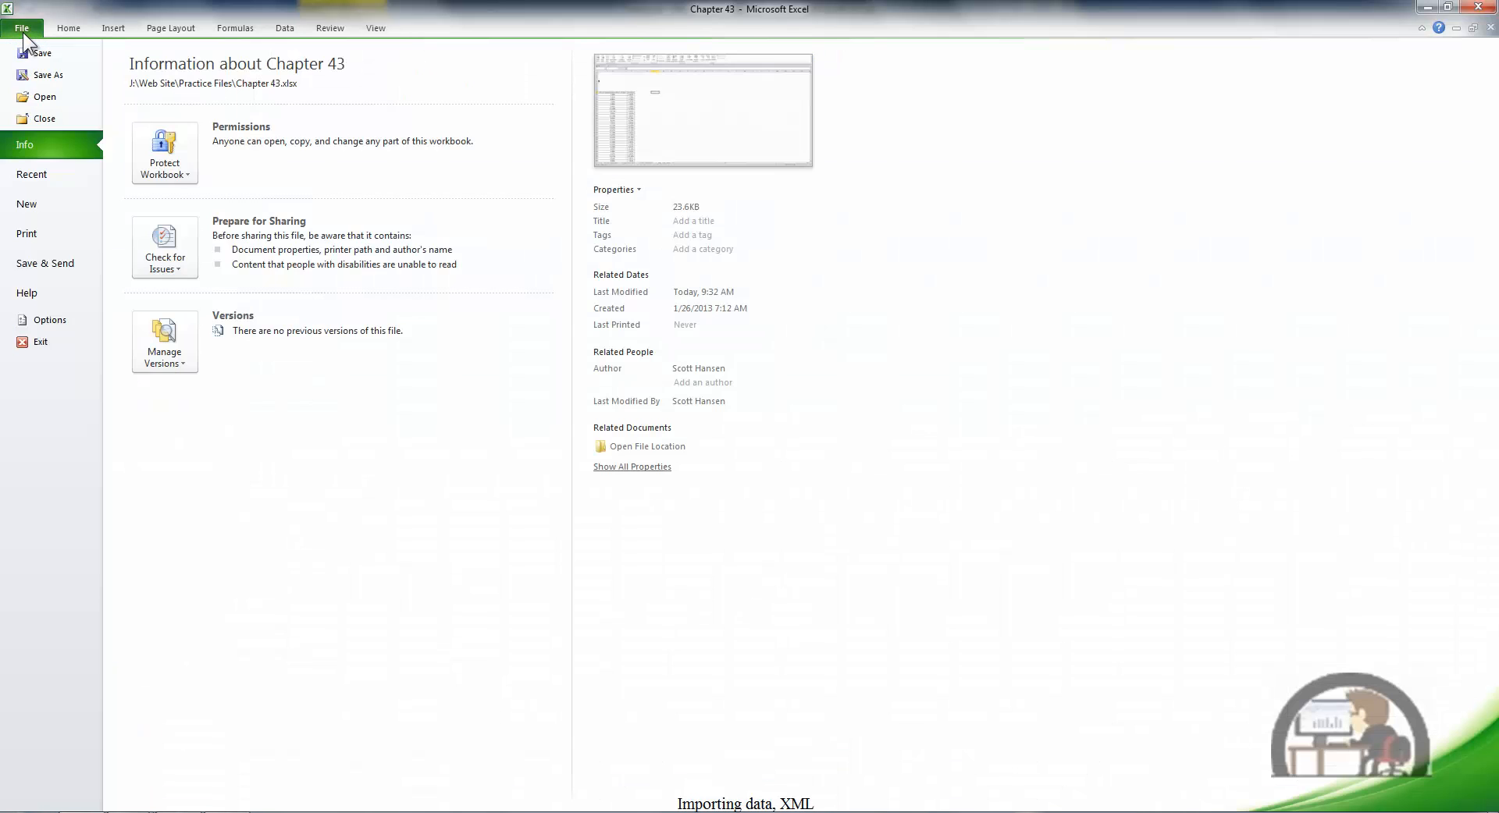
{"action": "key", "text": "Escape"}
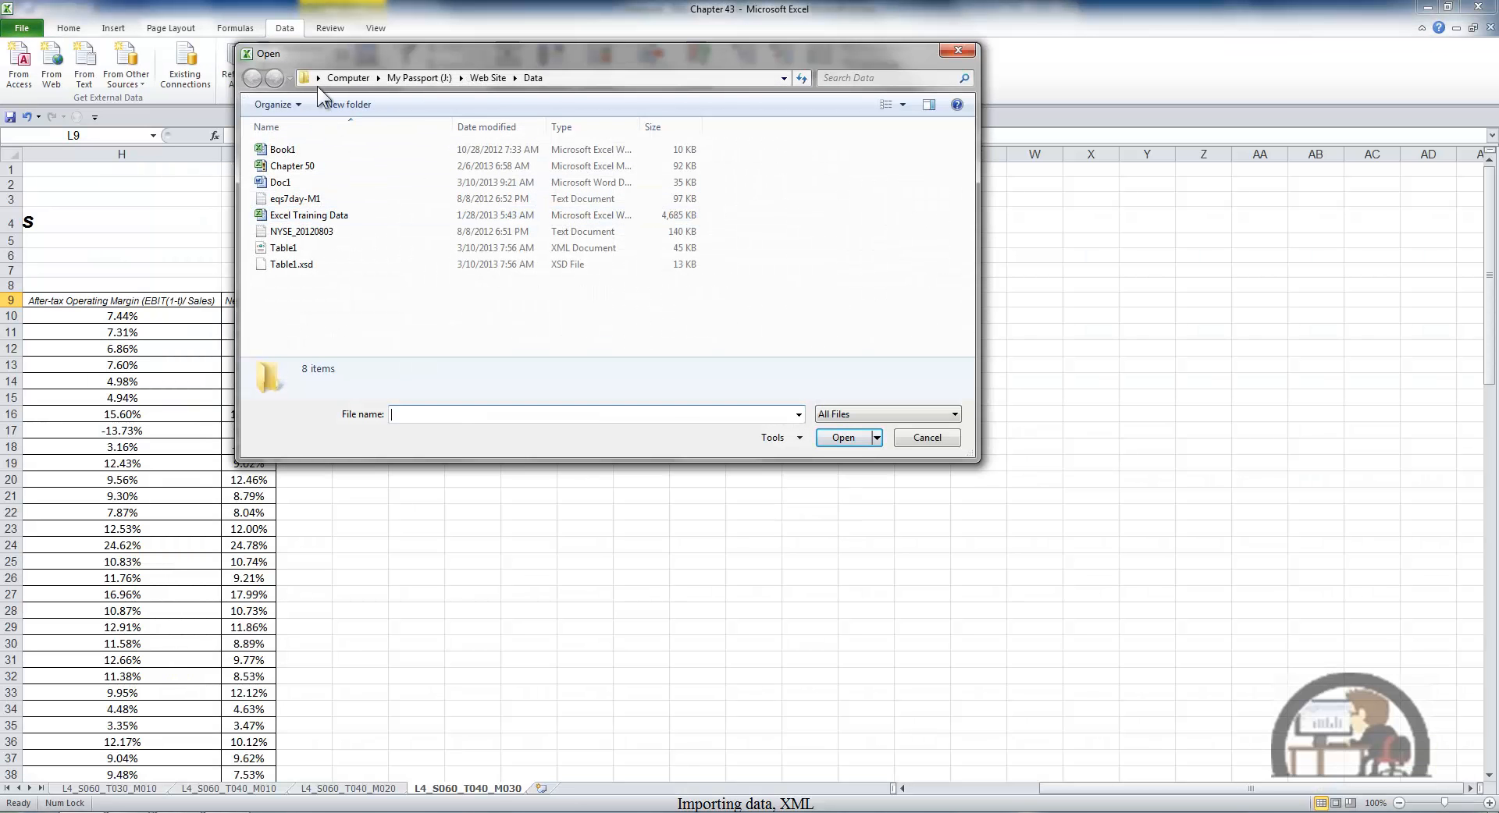
{"action": "left_click", "coordinate": [317, 81]}
{"action": "left_click", "coordinate": [322, 94]}
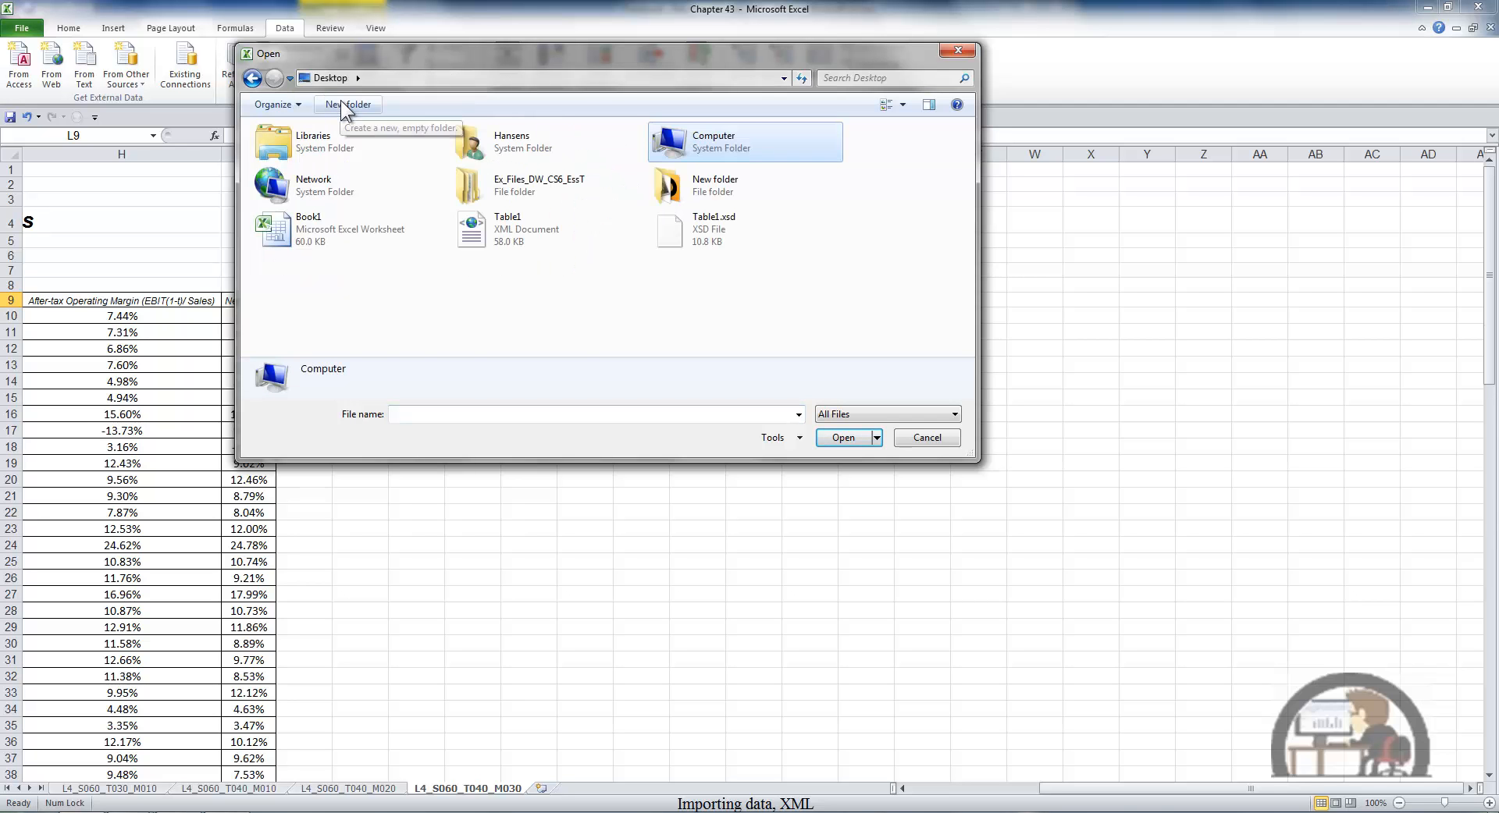
{"action": "left_click", "coordinate": [497, 228]}
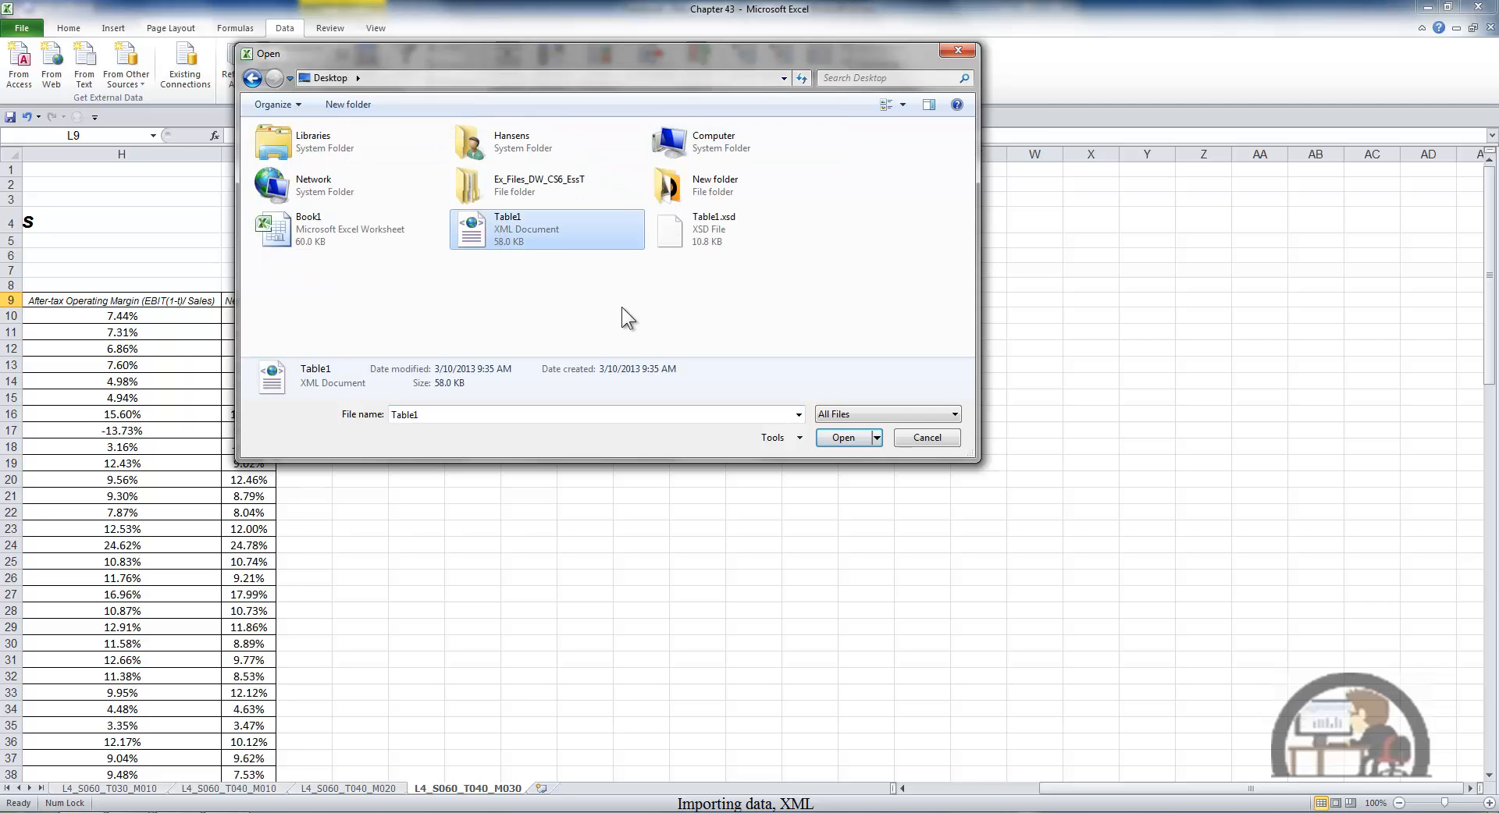
{"action": "left_click", "coordinate": [843, 438]}
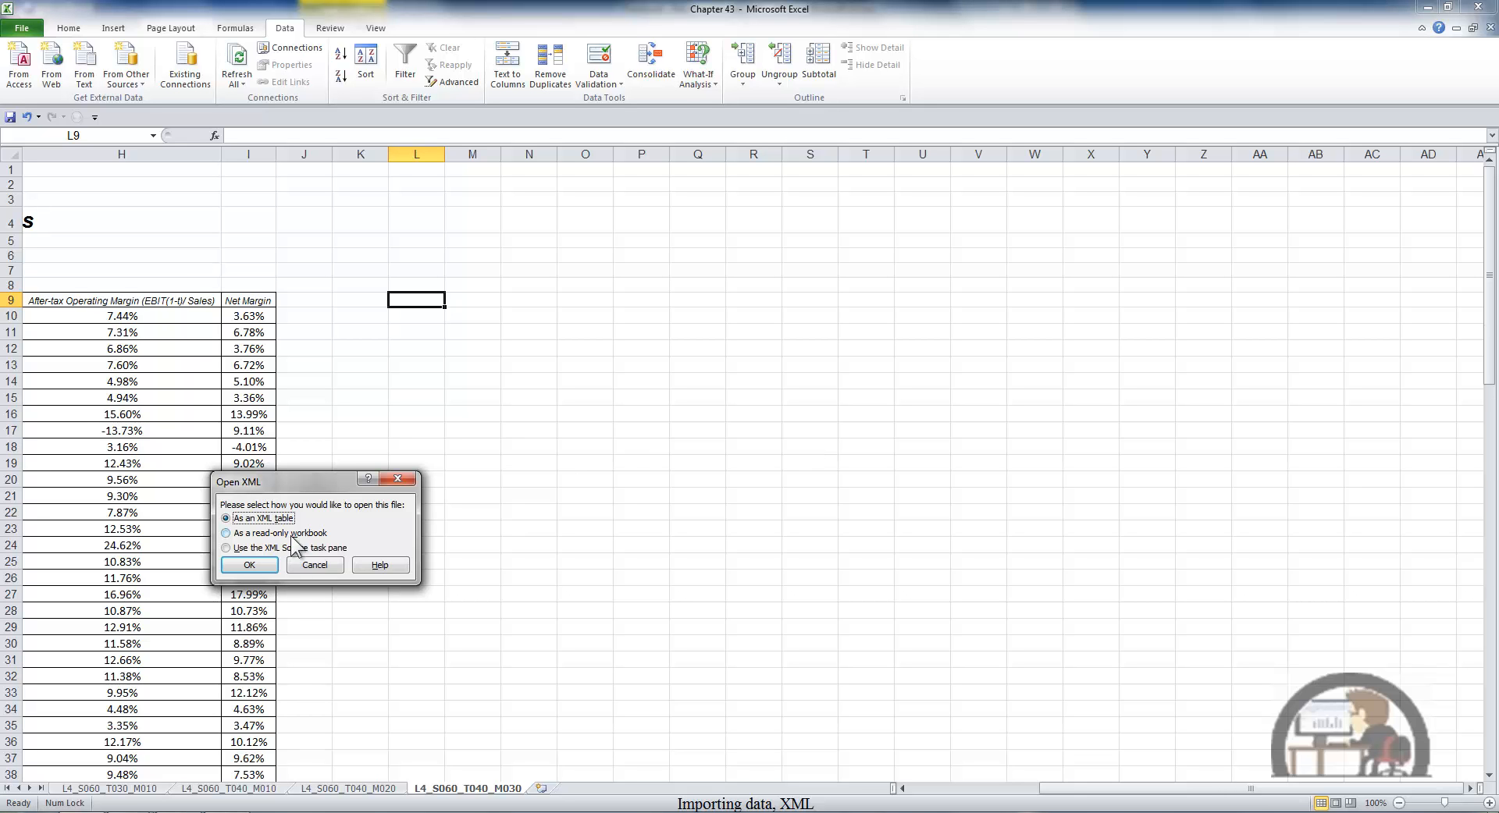
{"action": "left_click", "coordinate": [226, 548]}
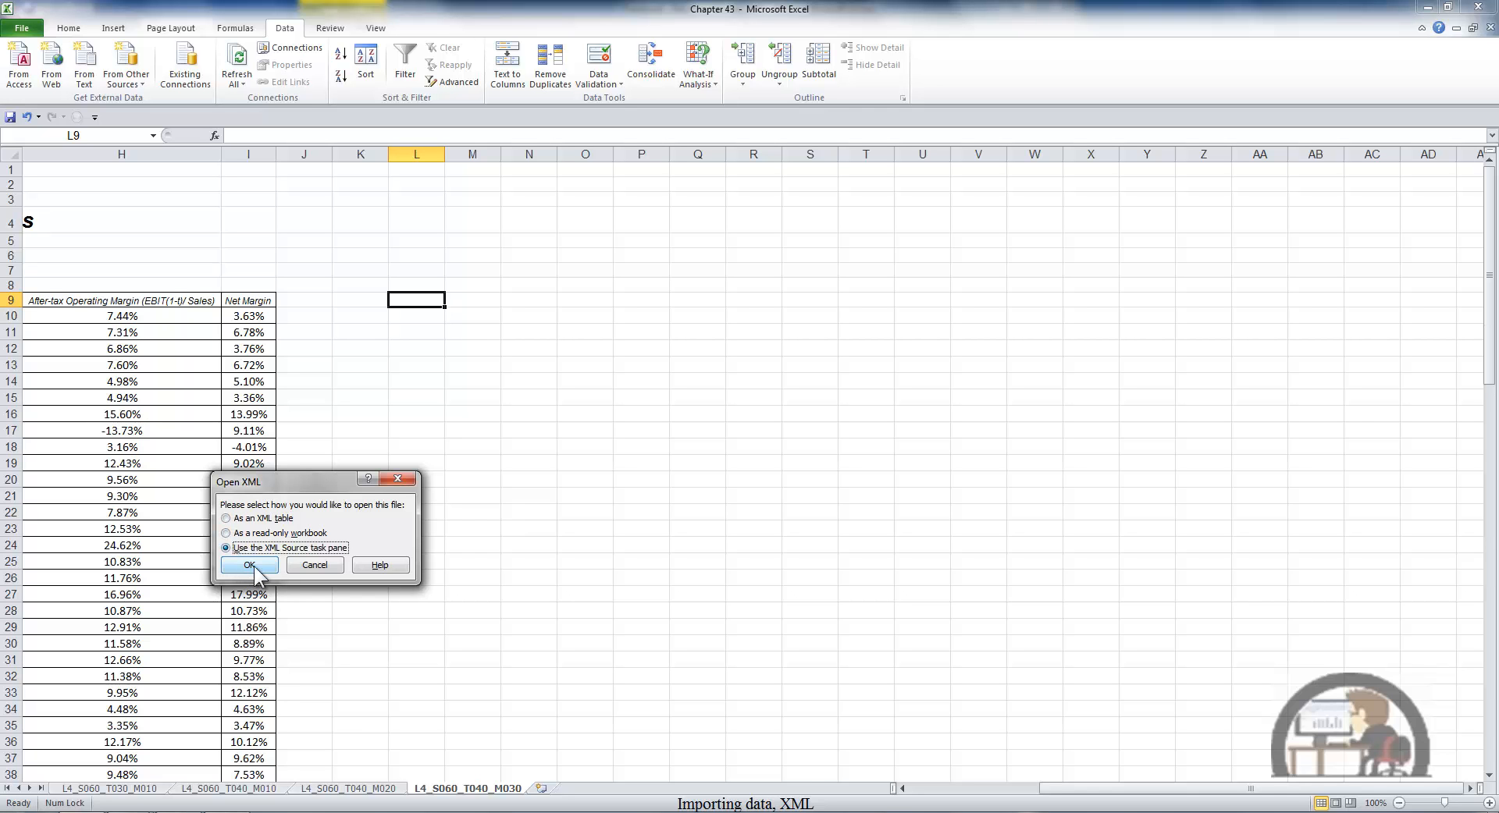
{"action": "left_click", "coordinate": [249, 565]}
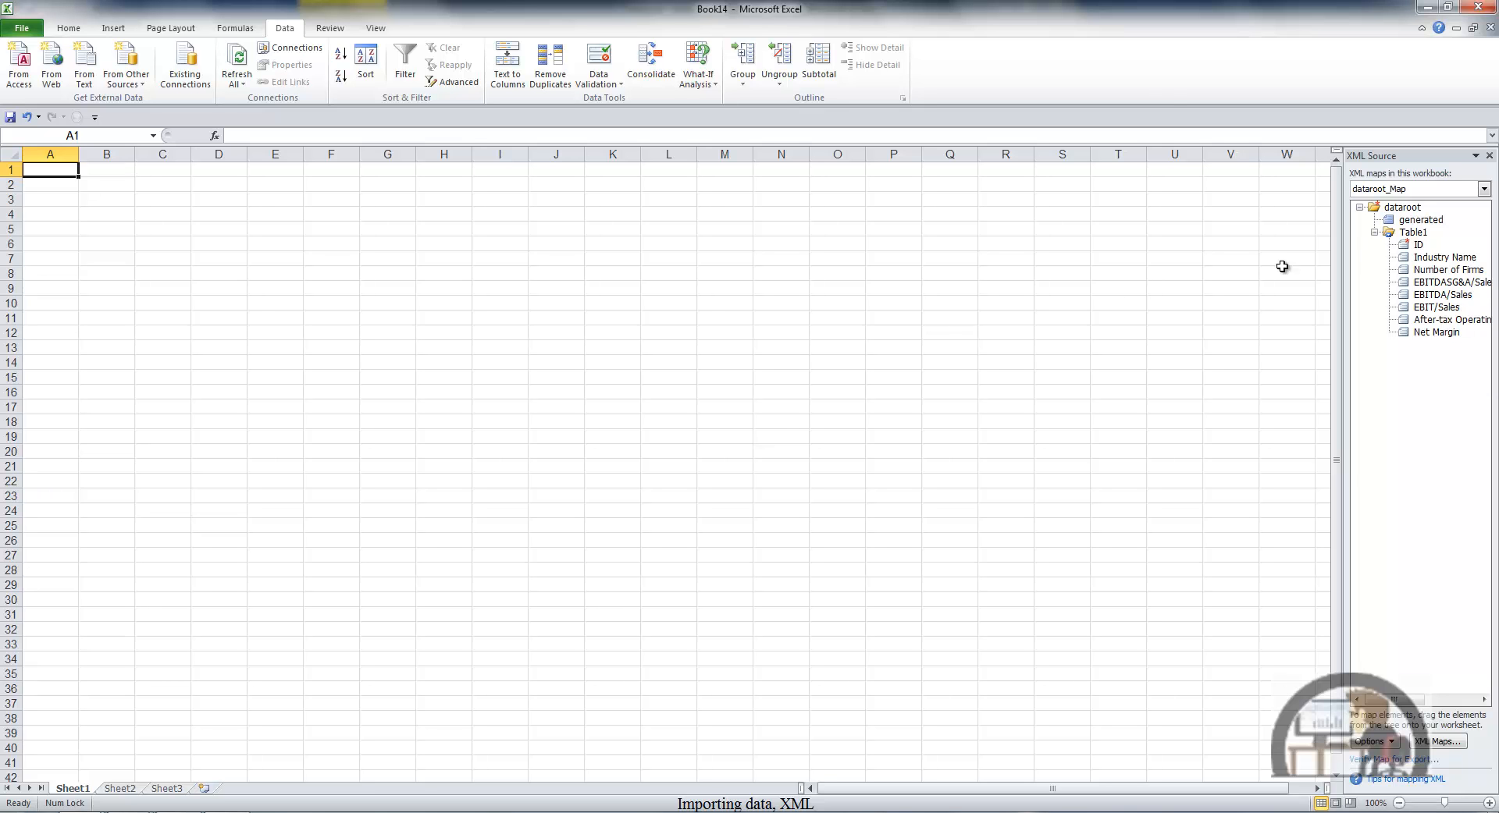
- Try mapping the whole Table1 element onto the sheet at C10, and delete the mapped columns C to J
{"action": "left_click", "coordinate": [1411, 232]}
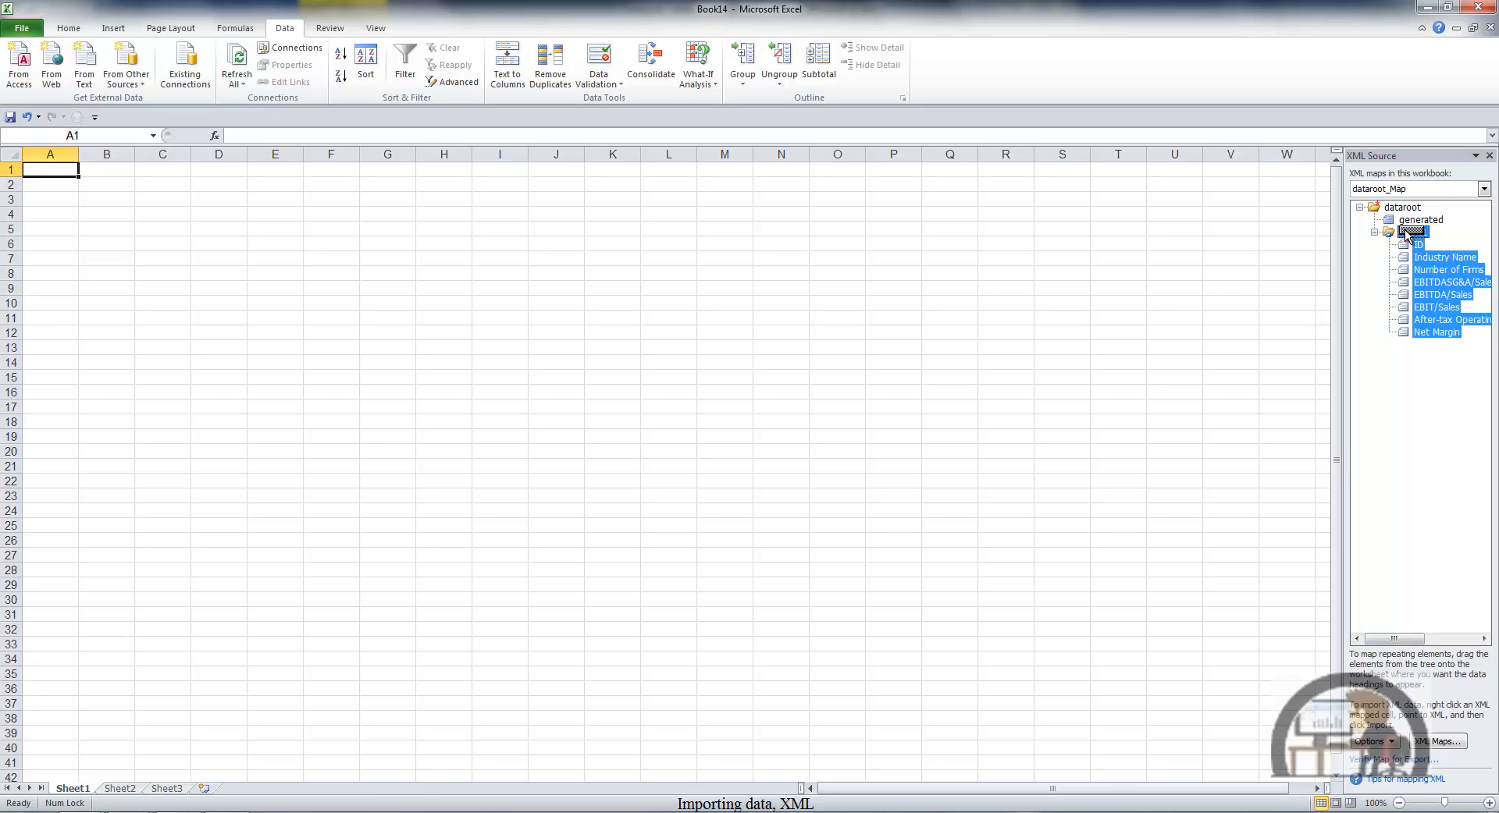
{"action": "left_click_drag", "start_coordinate": [1405, 233], "coordinate": [166, 306]}
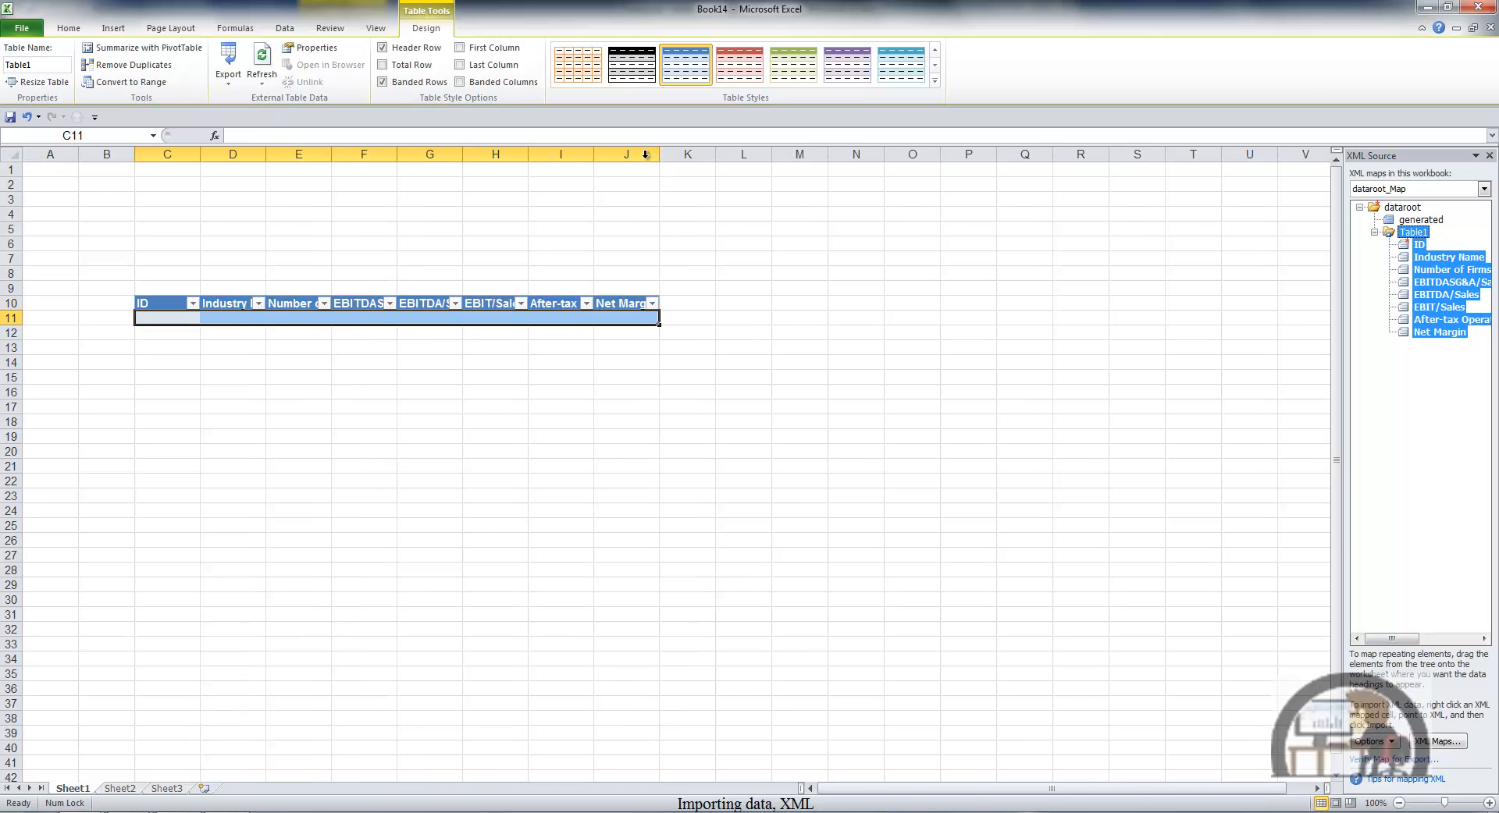
{"action": "left_click_drag", "start_coordinate": [648, 156], "coordinate": [167, 156]}
{"action": "right_click", "coordinate": [284, 225]}
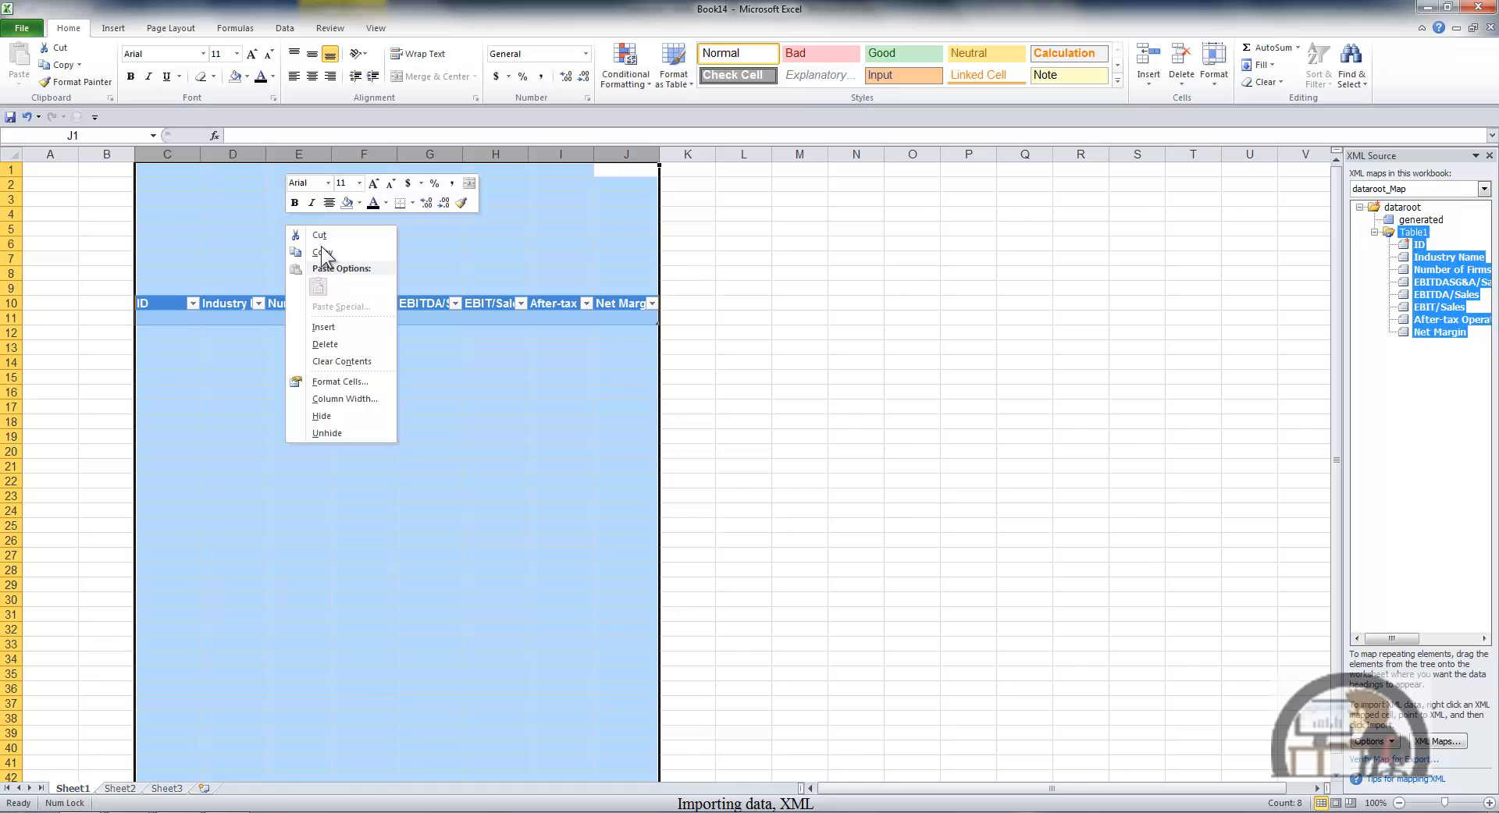
{"action": "left_click", "coordinate": [334, 342]}
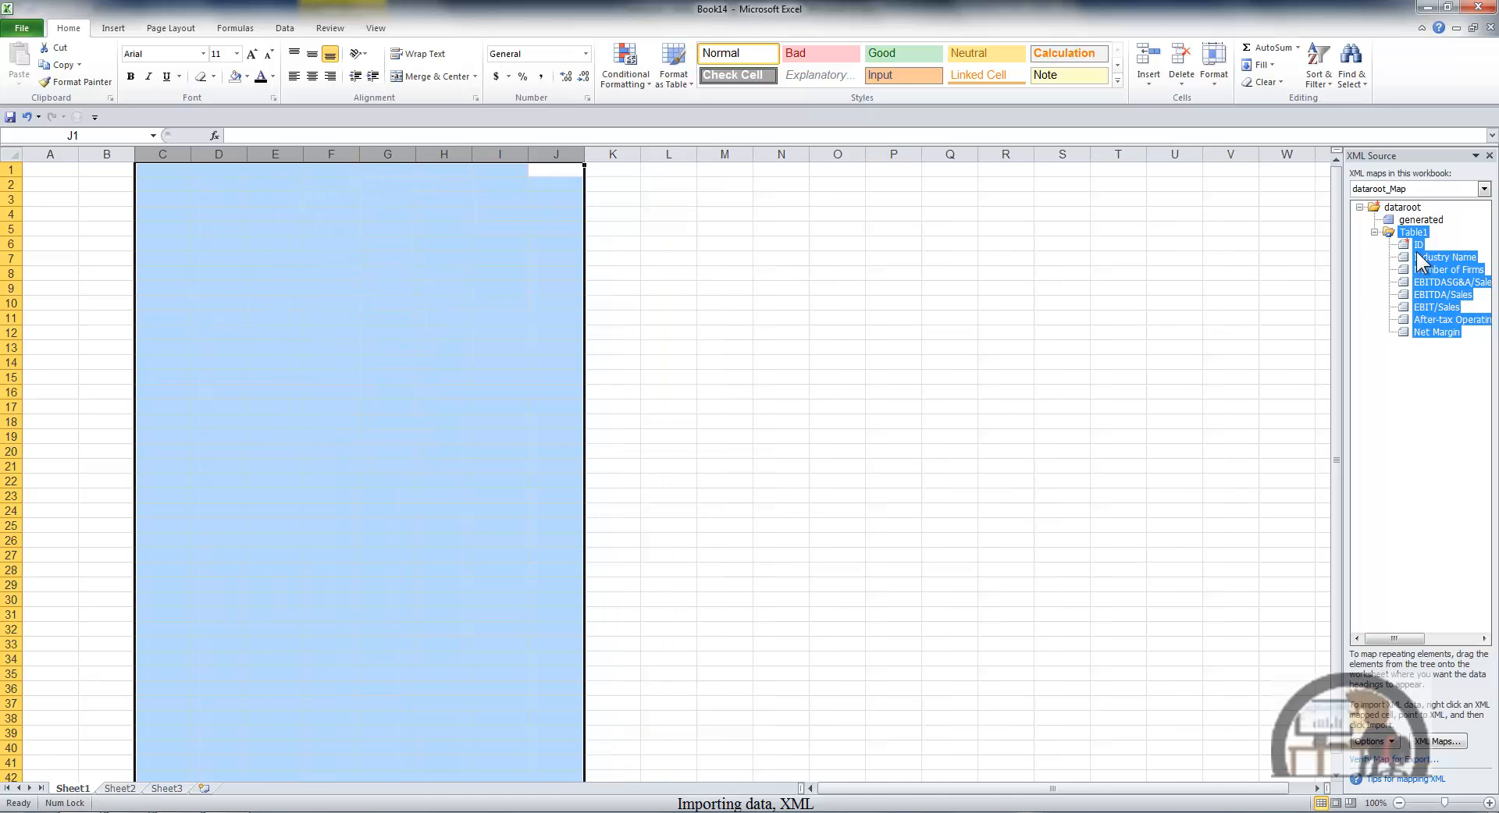
- Map the Industry Name element to H9, EBIT/Sales to E6 and Net Margin to G9
{"action": "left_click_drag", "start_coordinate": [1419, 257], "coordinate": [448, 293]}
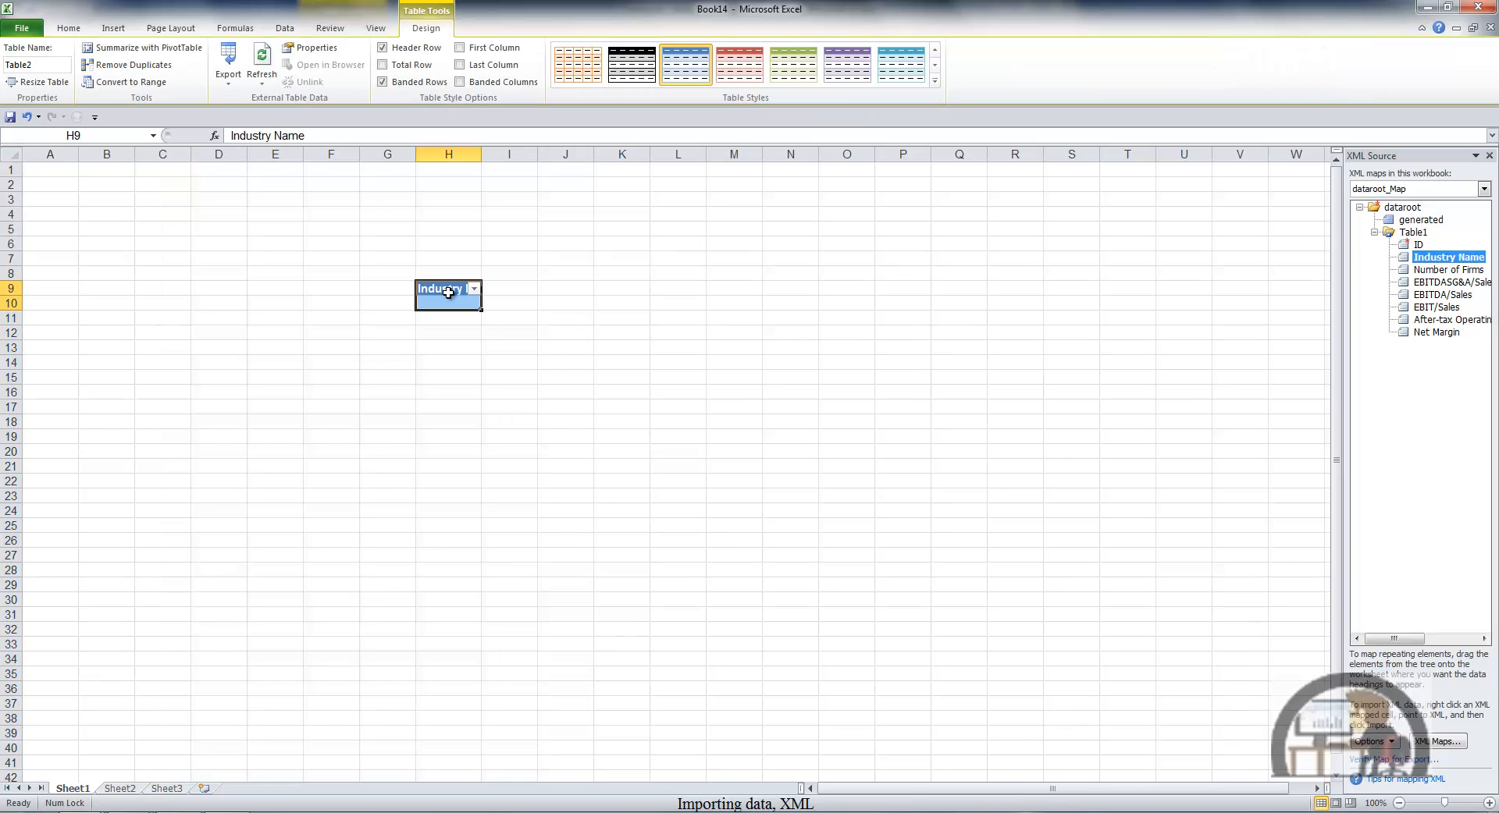
{"action": "left_click", "coordinate": [1440, 308]}
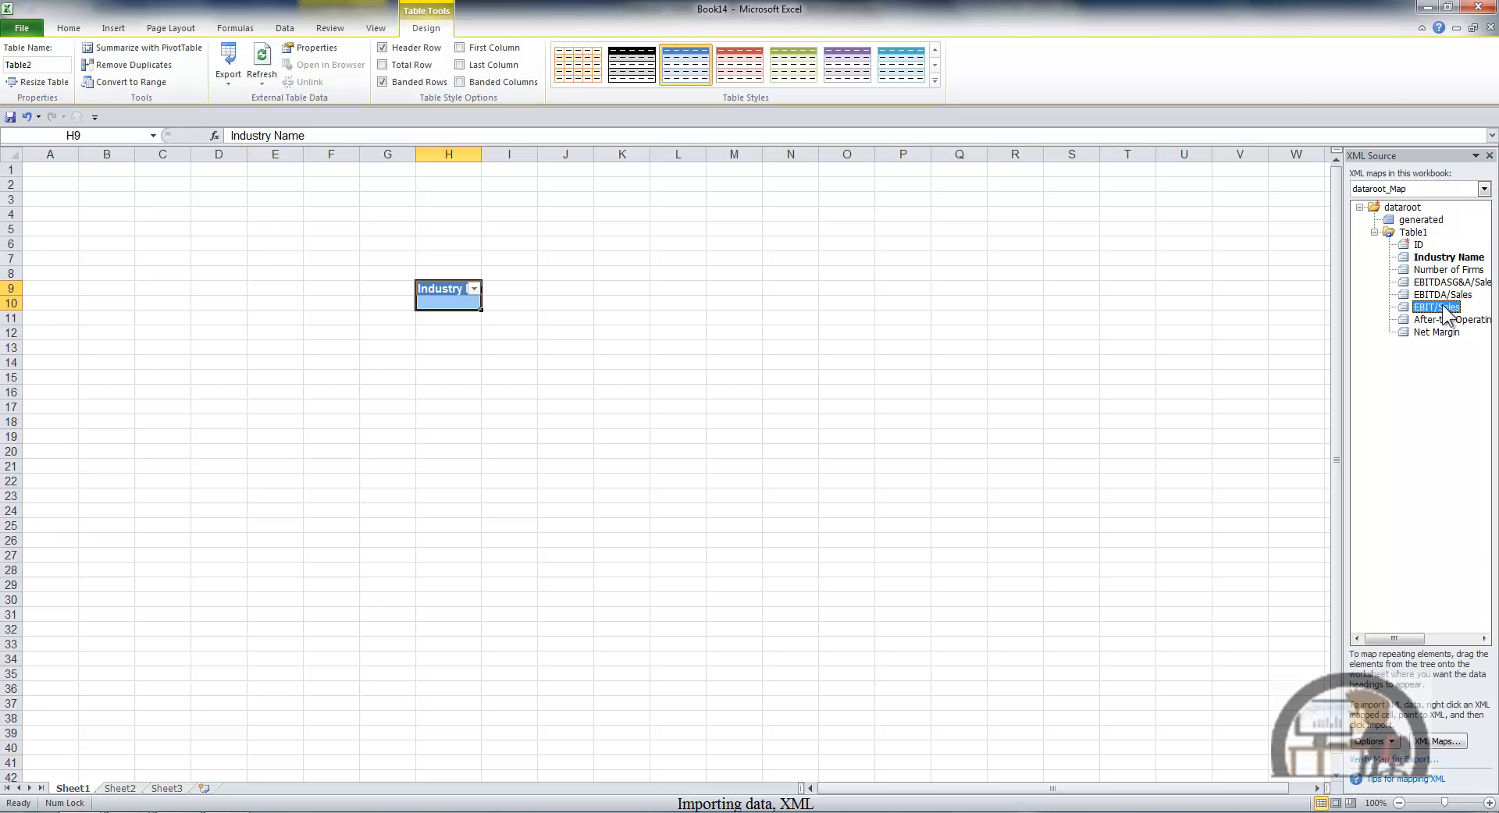
{"action": "left_click_drag", "start_coordinate": [1444, 314], "coordinate": [265, 246]}
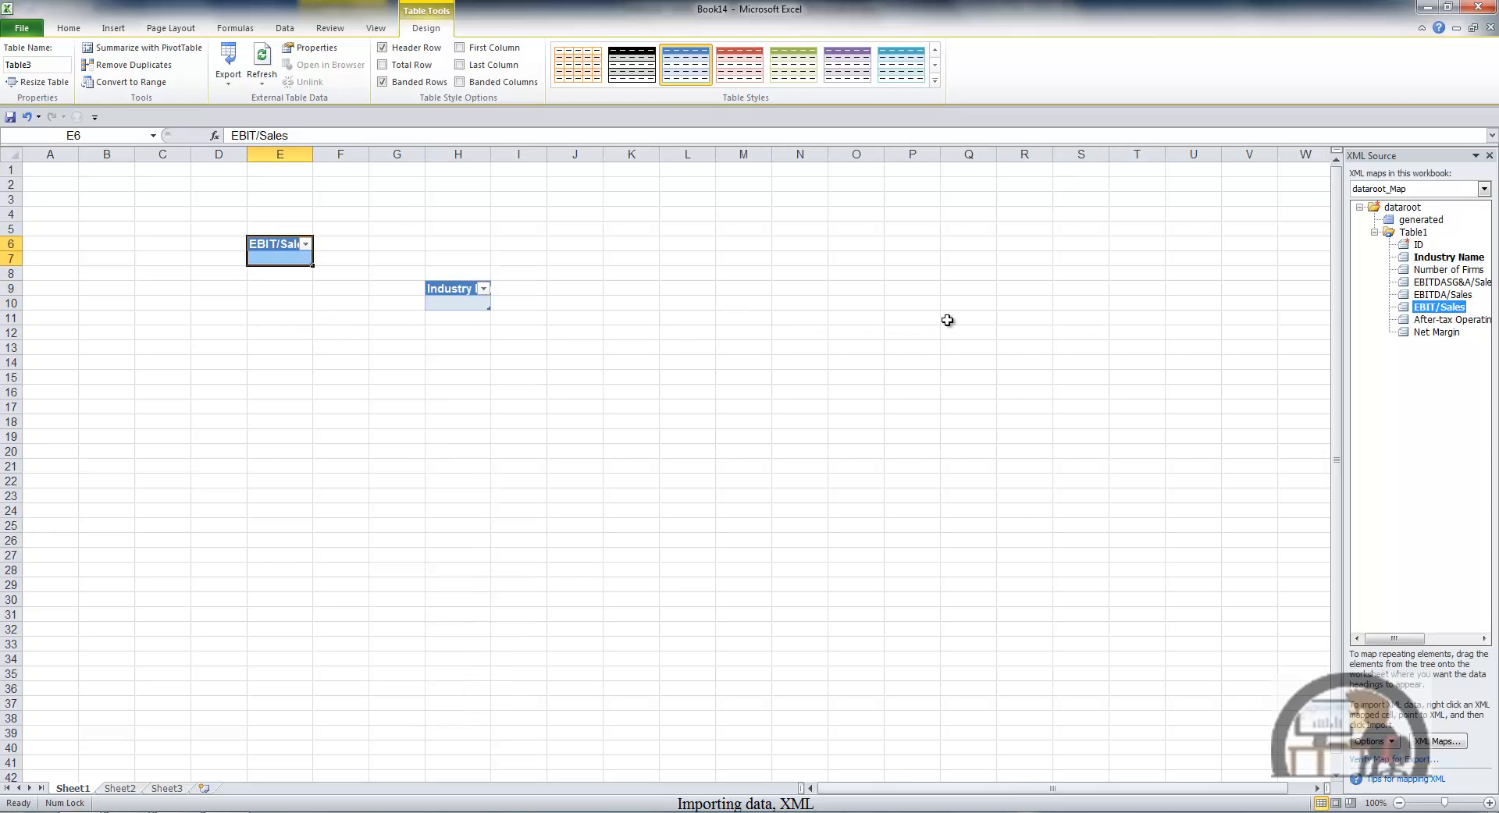
{"action": "left_click", "coordinate": [1436, 332]}
{"action": "left_click_drag", "start_coordinate": [1413, 334], "coordinate": [396, 291]}
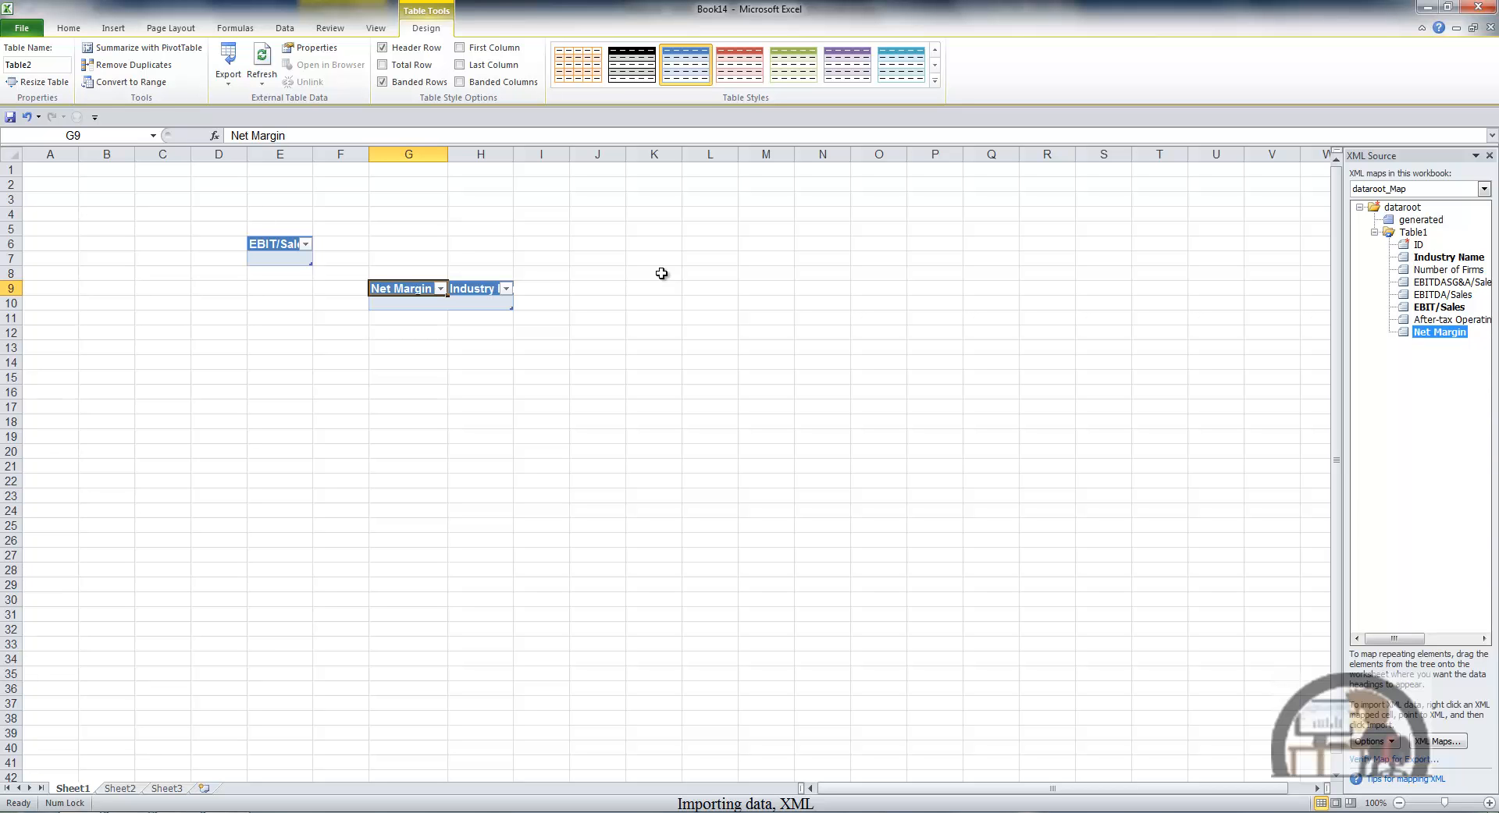
- Import the Table1 XML file from the Desktop into the mapped elements
{"action": "right_click", "coordinate": [472, 295]}
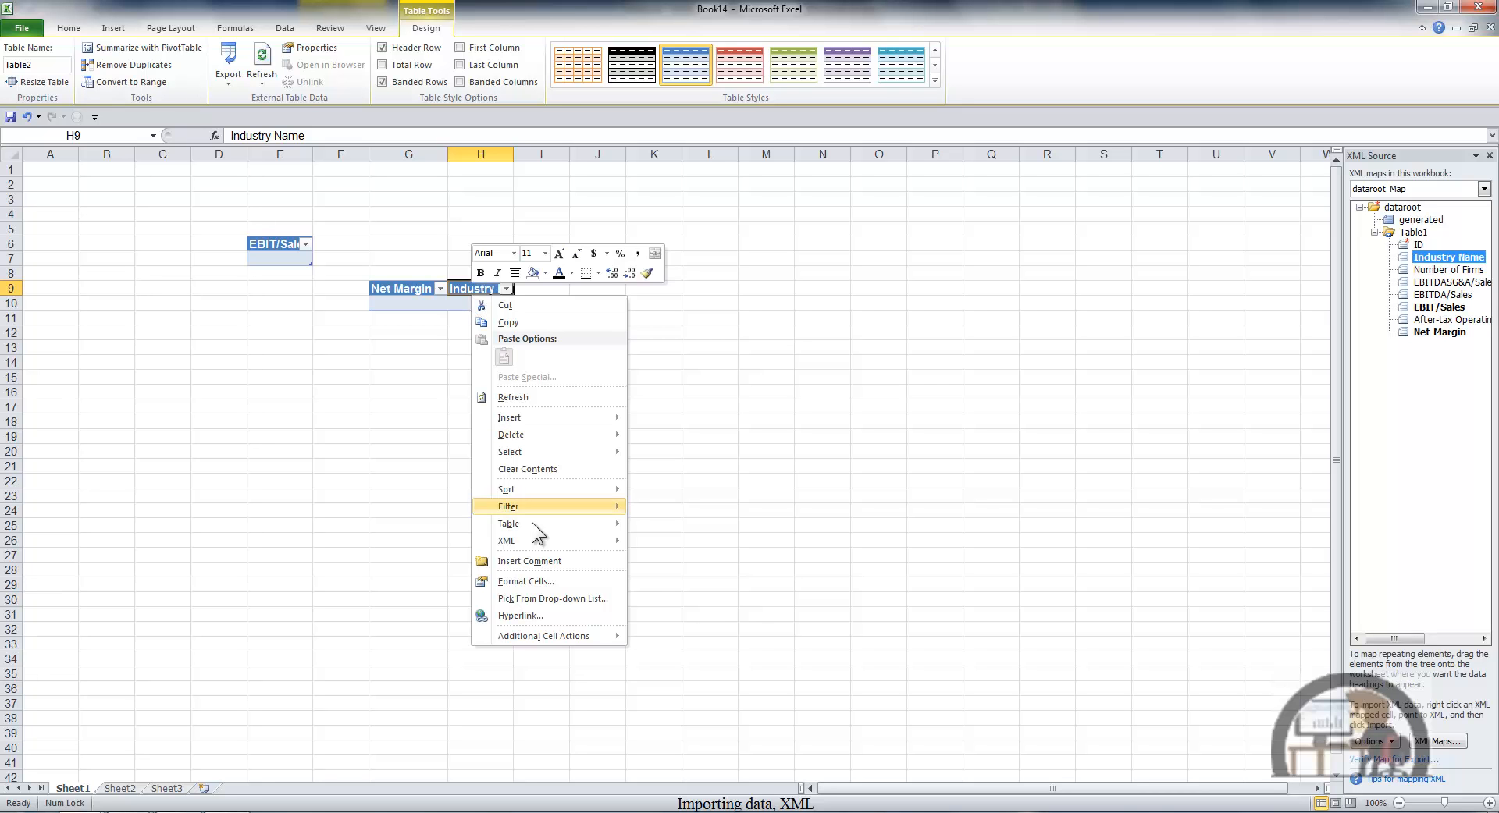
{"action": "mouse_move", "coordinate": [527, 542]}
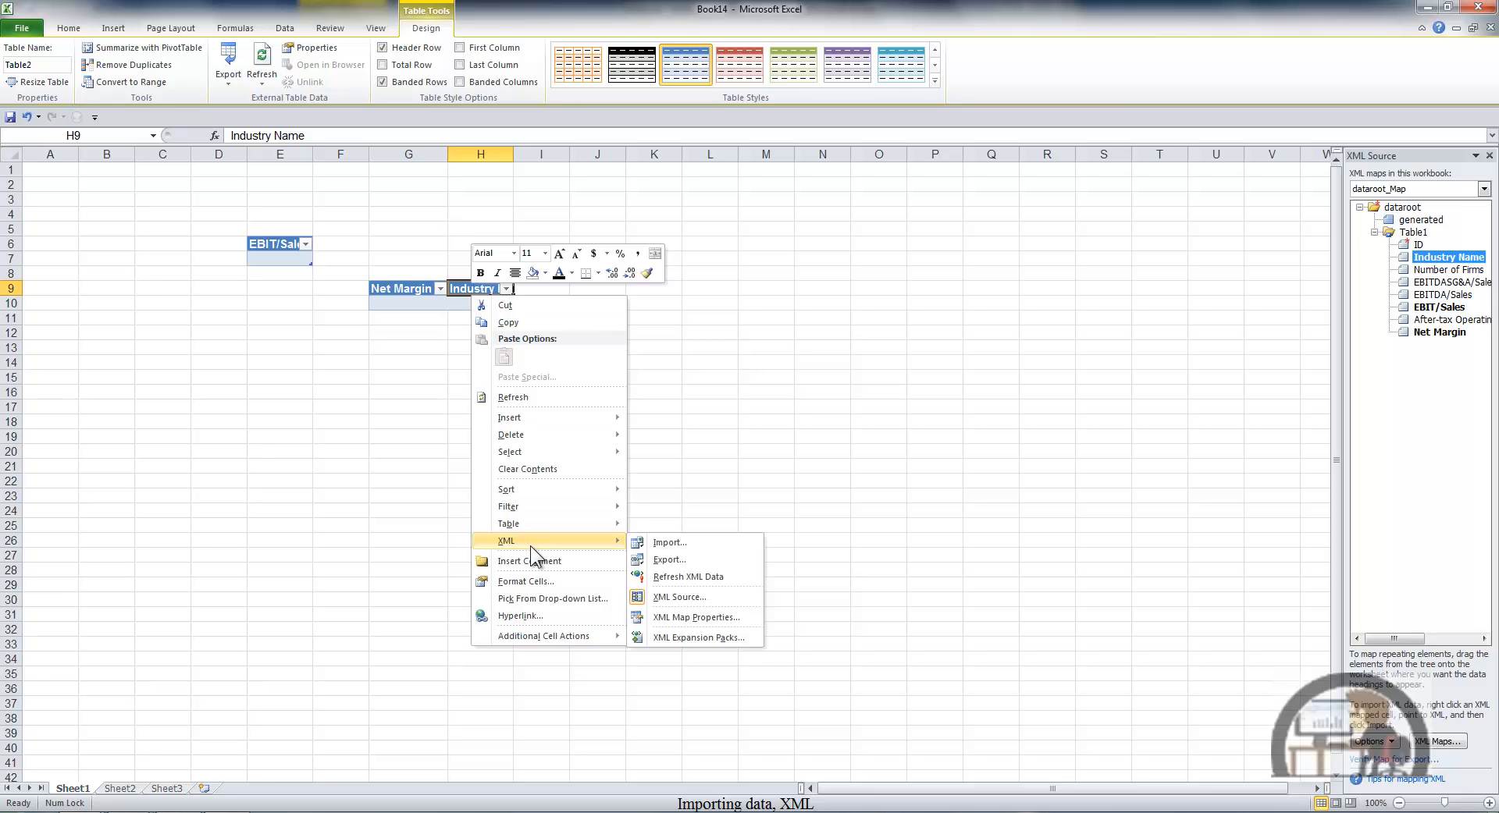
{"action": "left_click", "coordinate": [663, 542]}
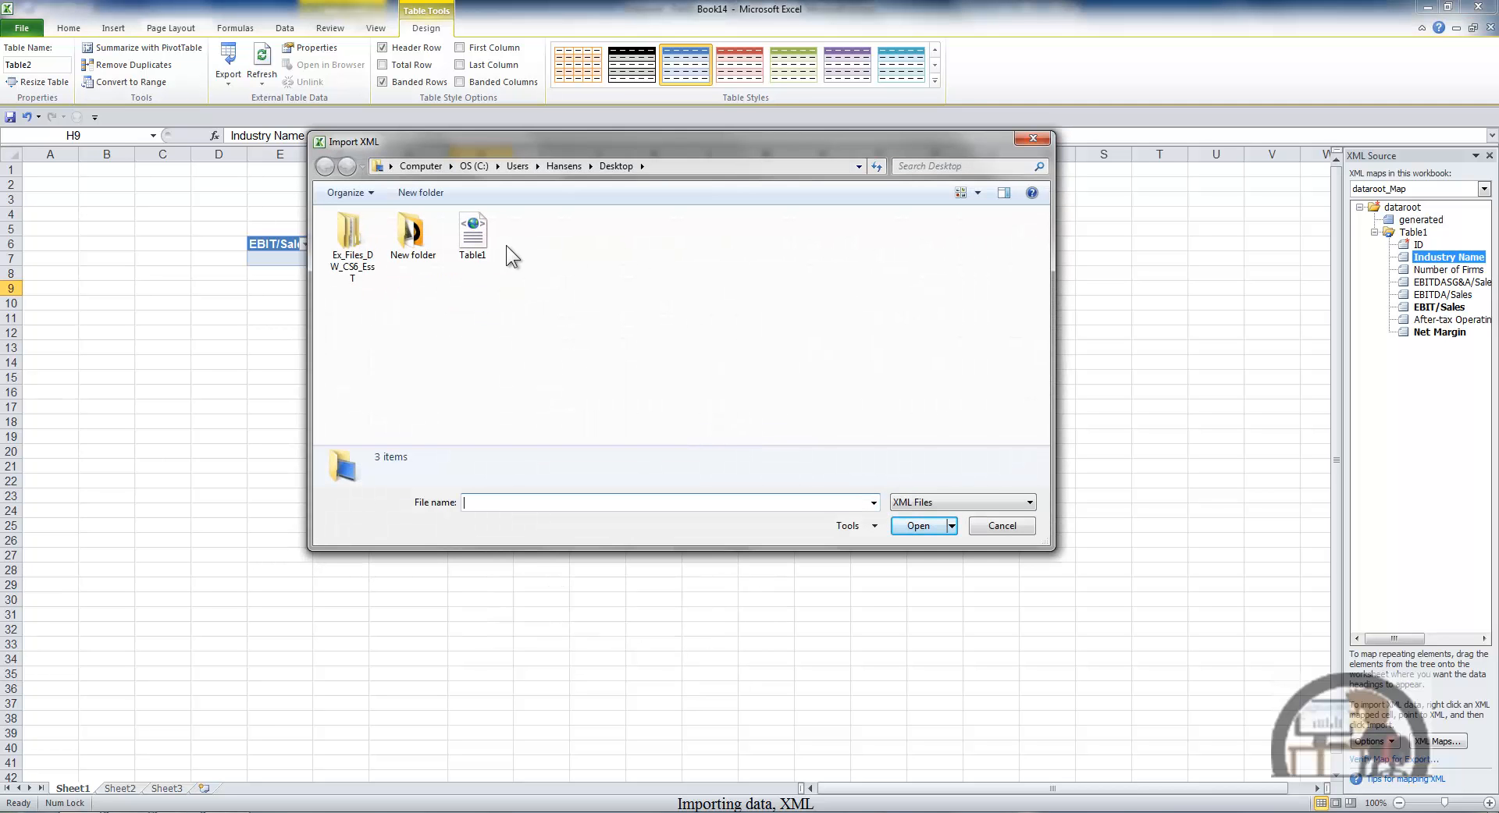
{"action": "left_click", "coordinate": [473, 233]}
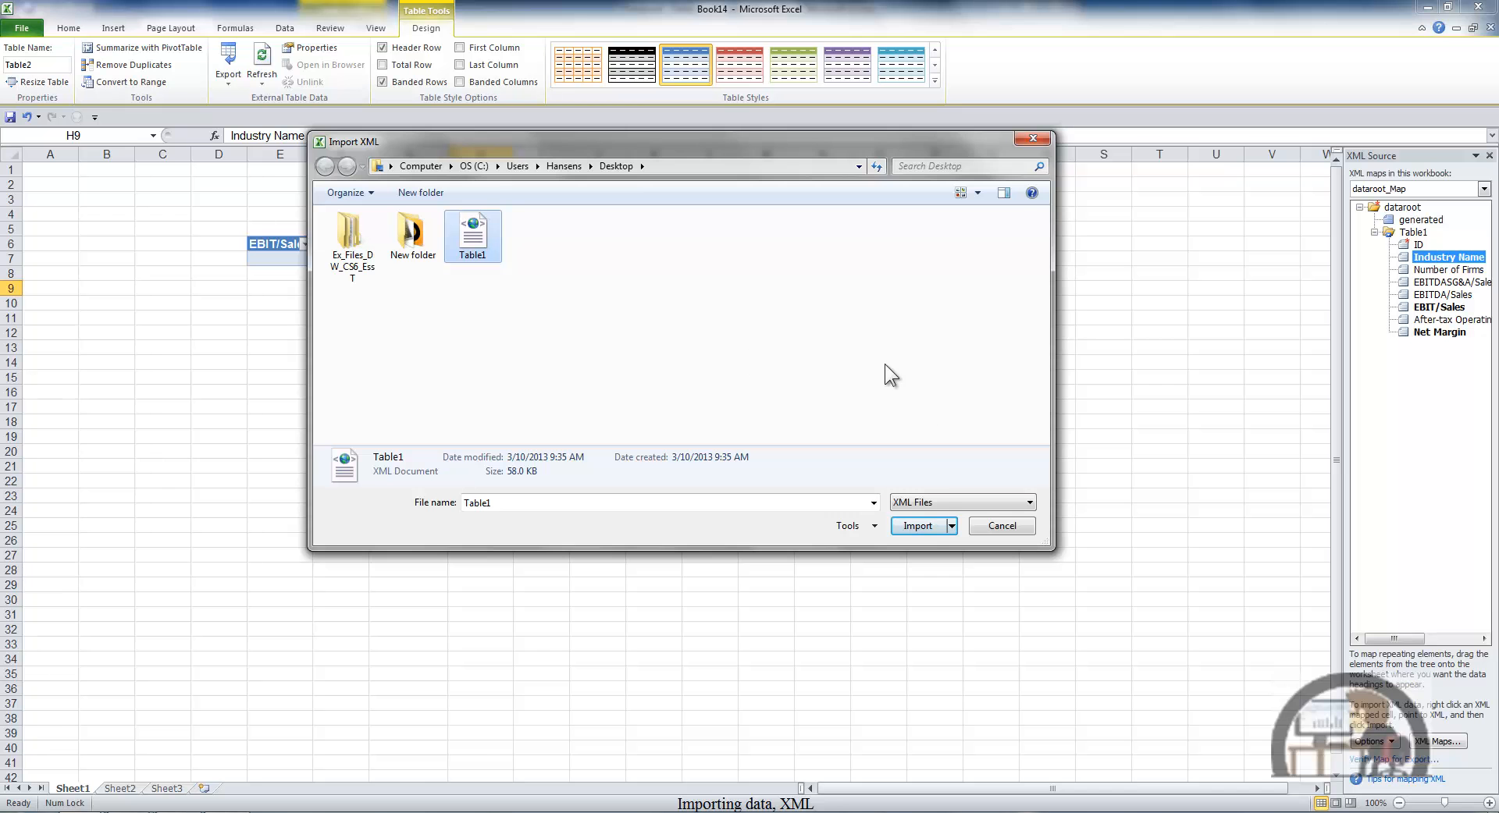
{"action": "left_click", "coordinate": [928, 526]}
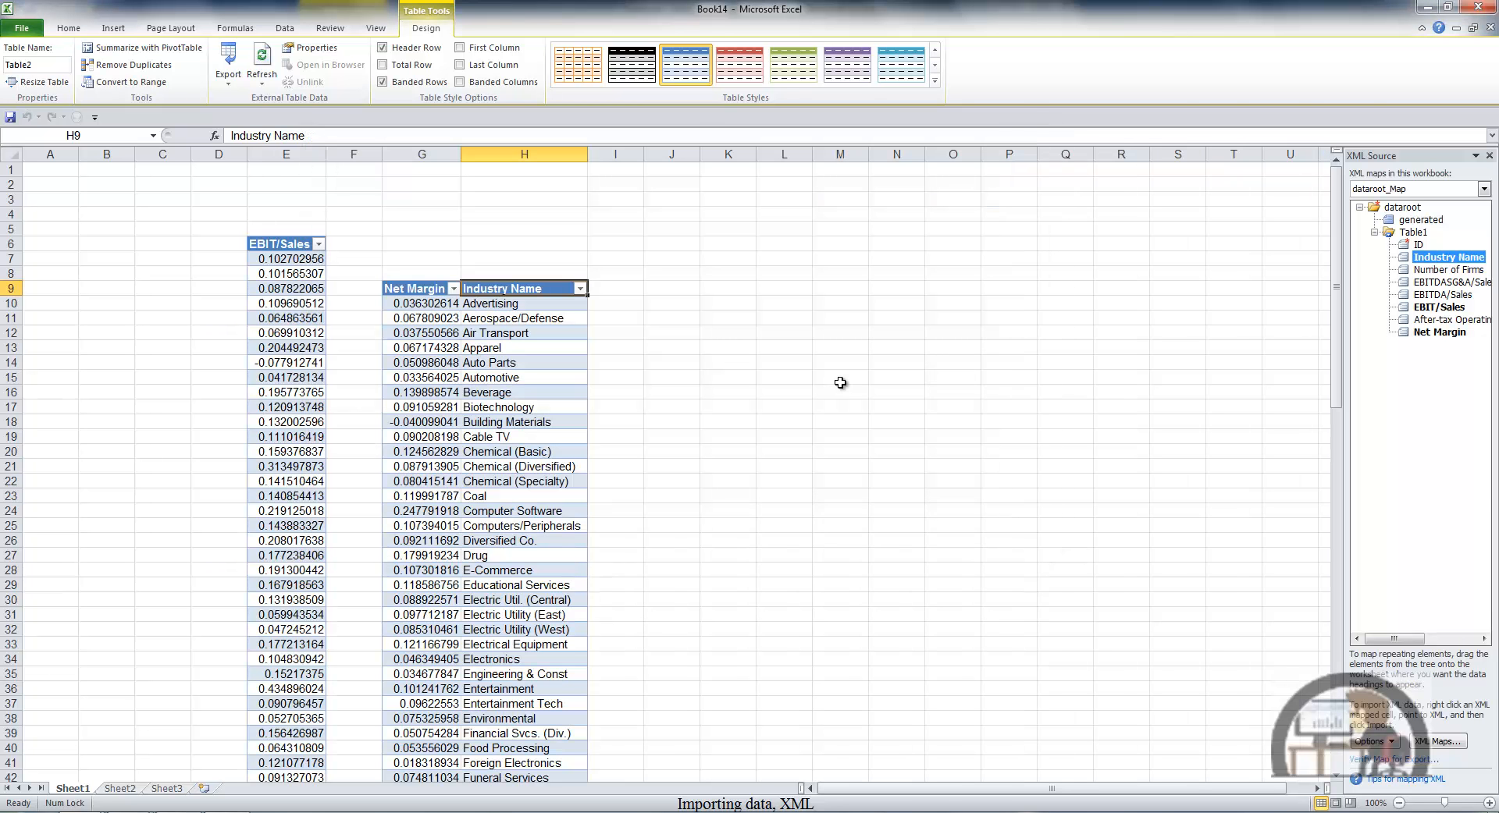
- Check the table names of the Net Margin and Industry Name table and of the separate EBIT/Sales table
{"action": "left_click", "coordinate": [668, 256]}
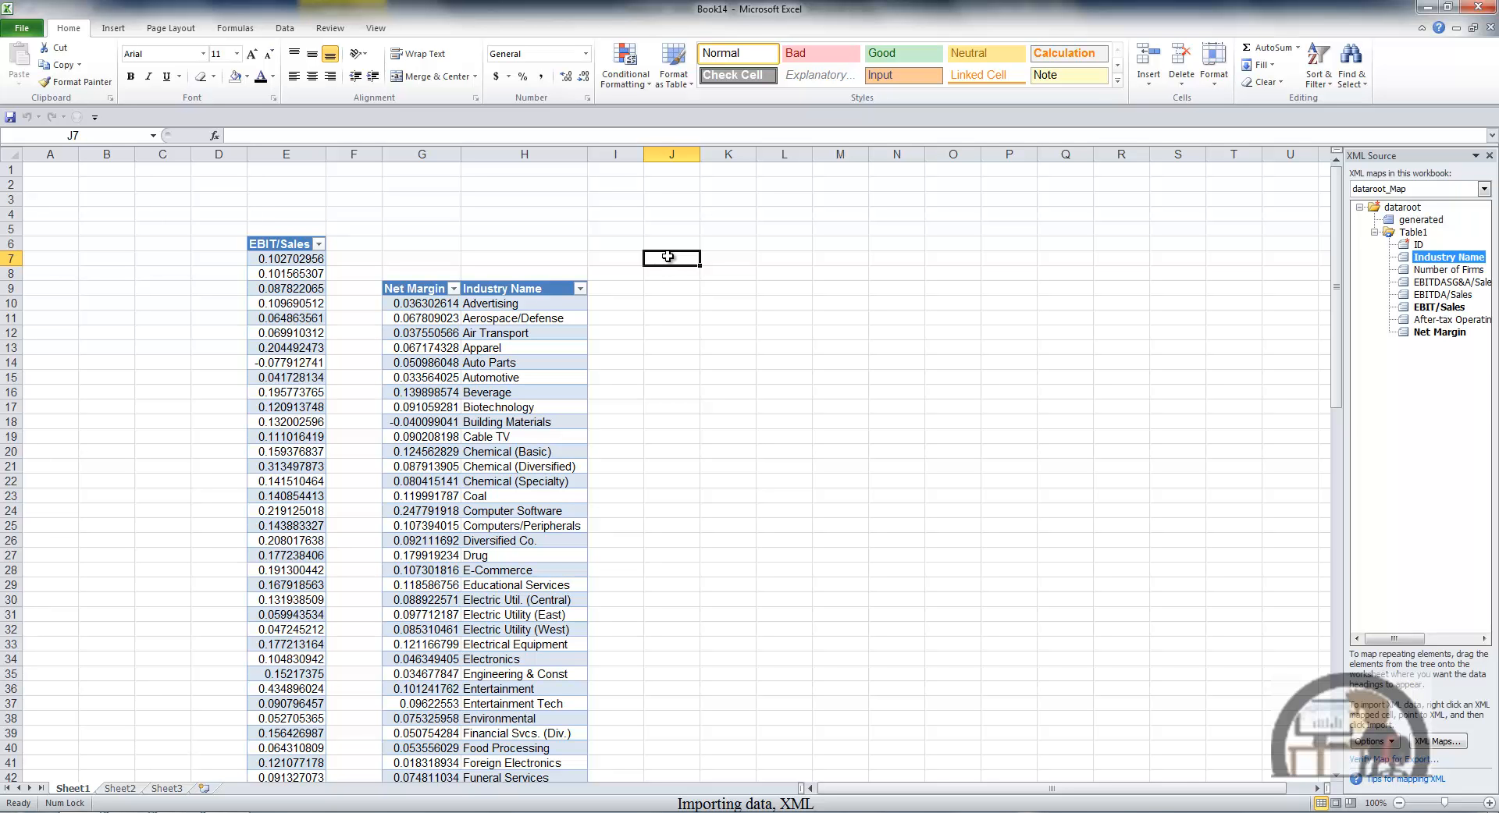
{"action": "left_click", "coordinate": [430, 290]}
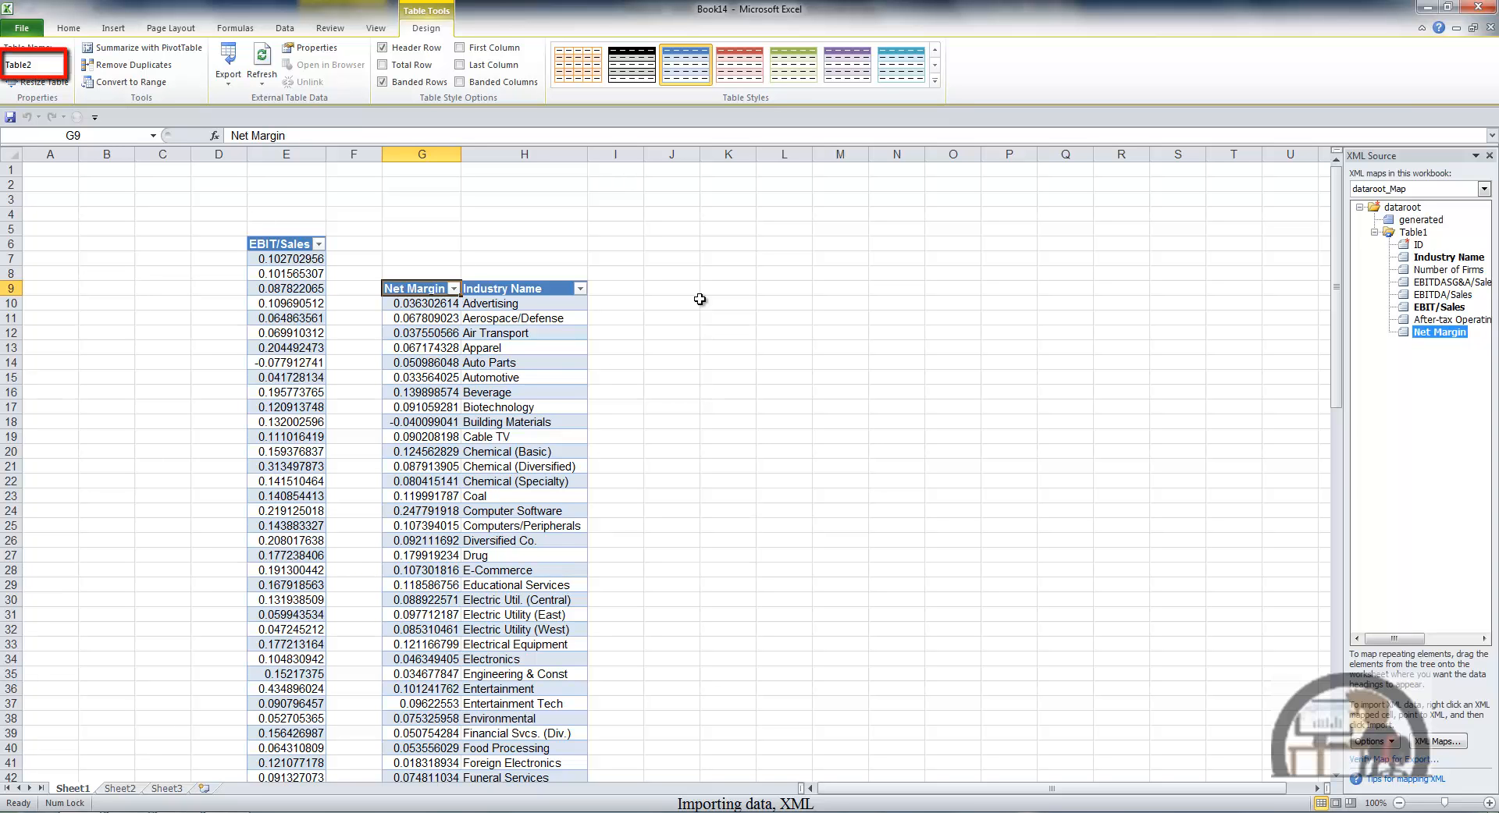
{"action": "left_click", "coordinate": [286, 249]}
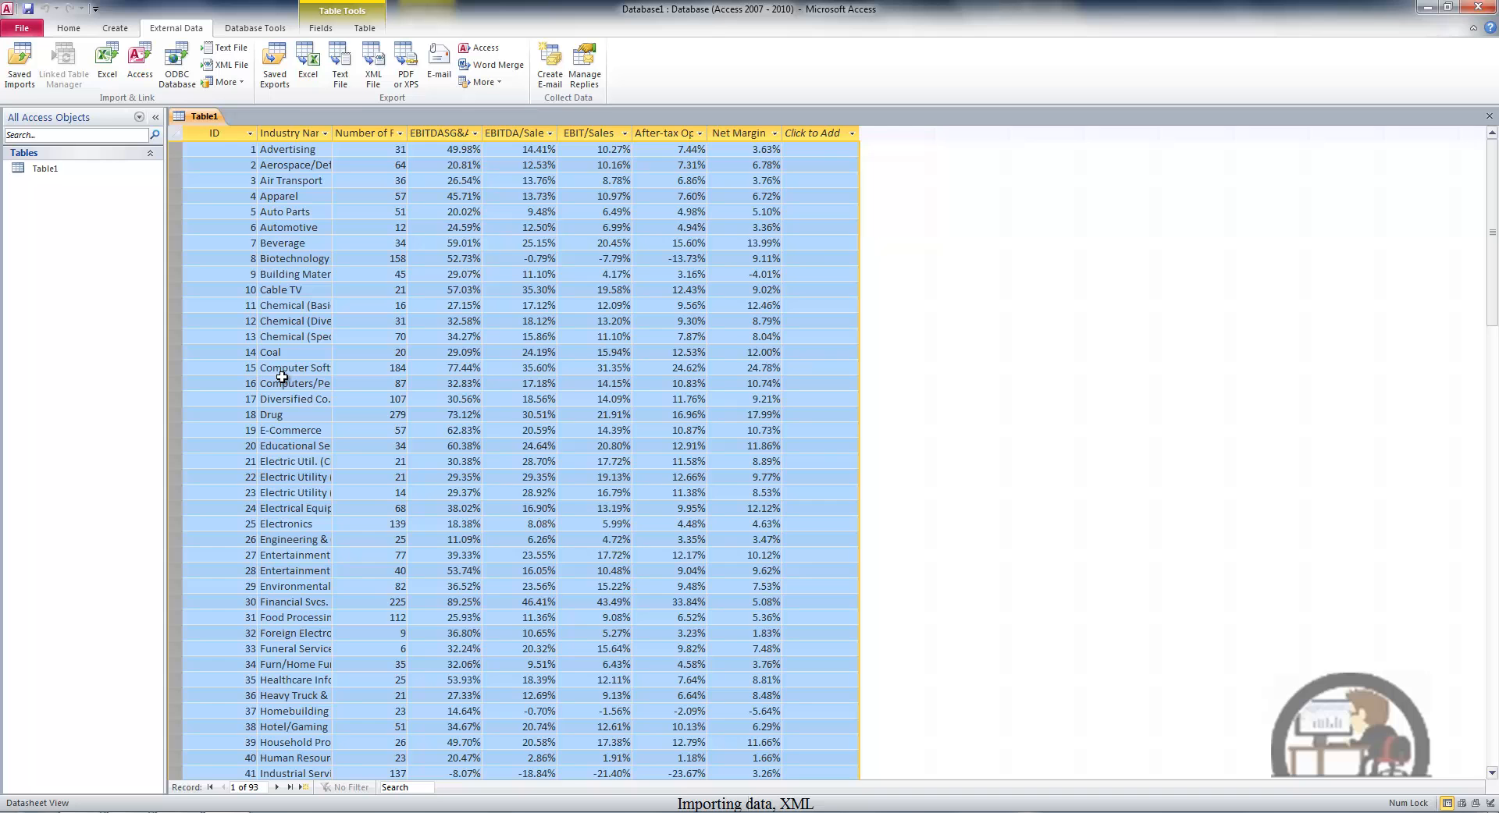
- In Access, delete all Table1 records from ID 16 to the end and accept the deletion
{"action": "left_click_drag", "start_coordinate": [182, 384], "coordinate": [182, 602]}
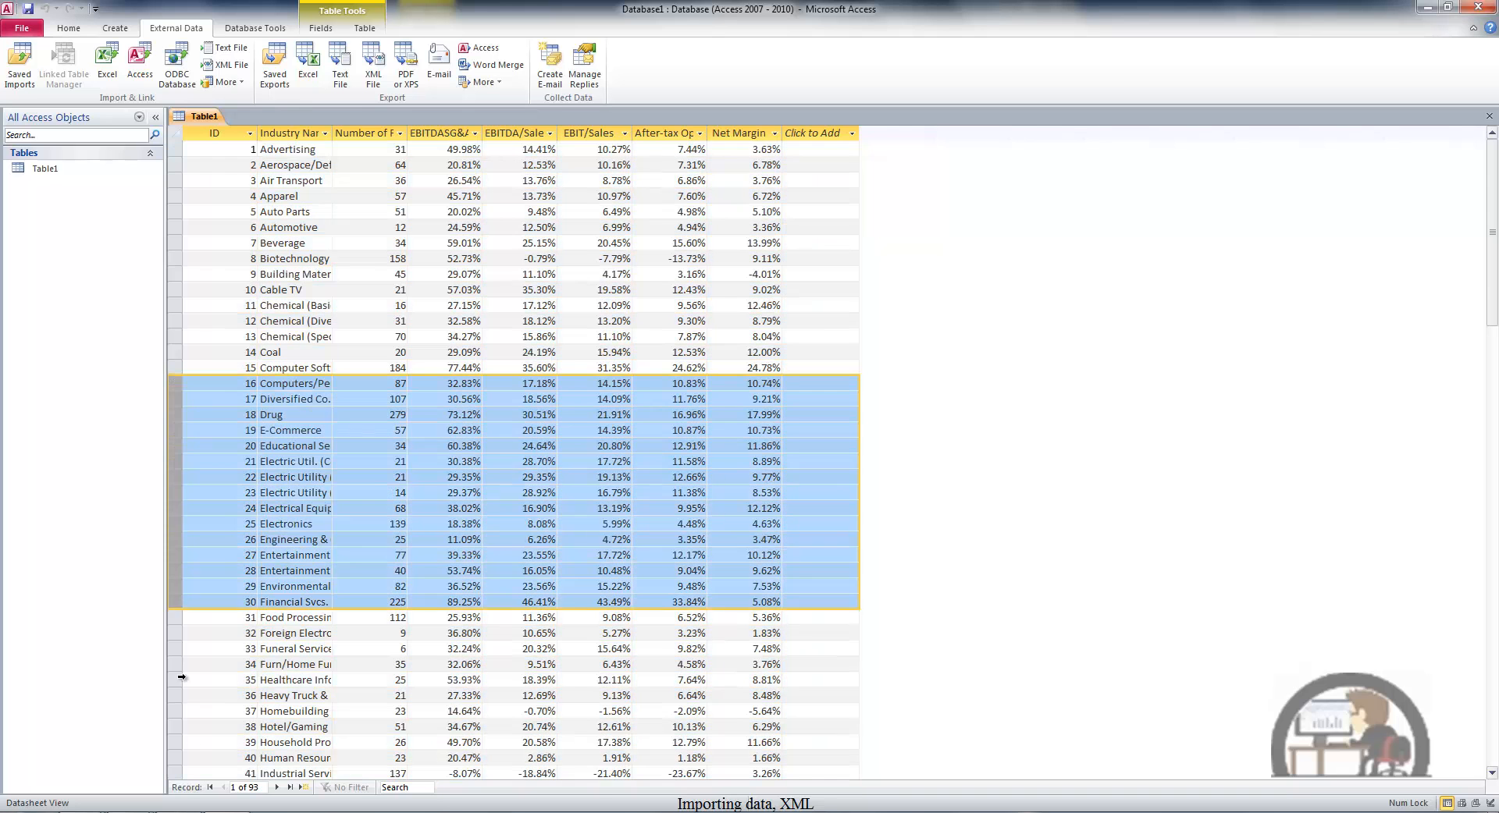
{"action": "left_click_drag", "start_coordinate": [181, 677], "coordinate": [232, 270]}
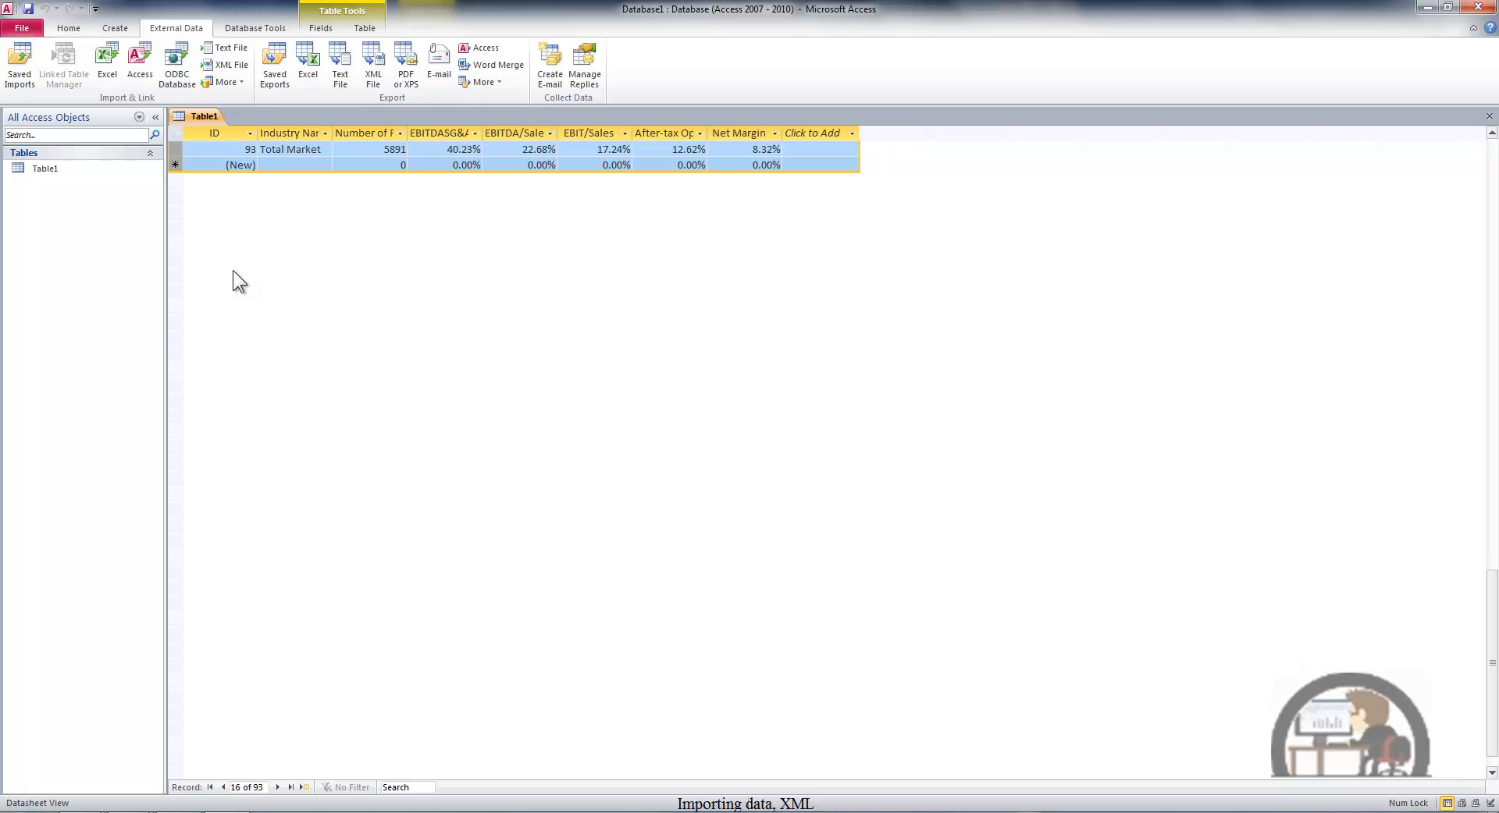
{"action": "key", "text": "Delete"}
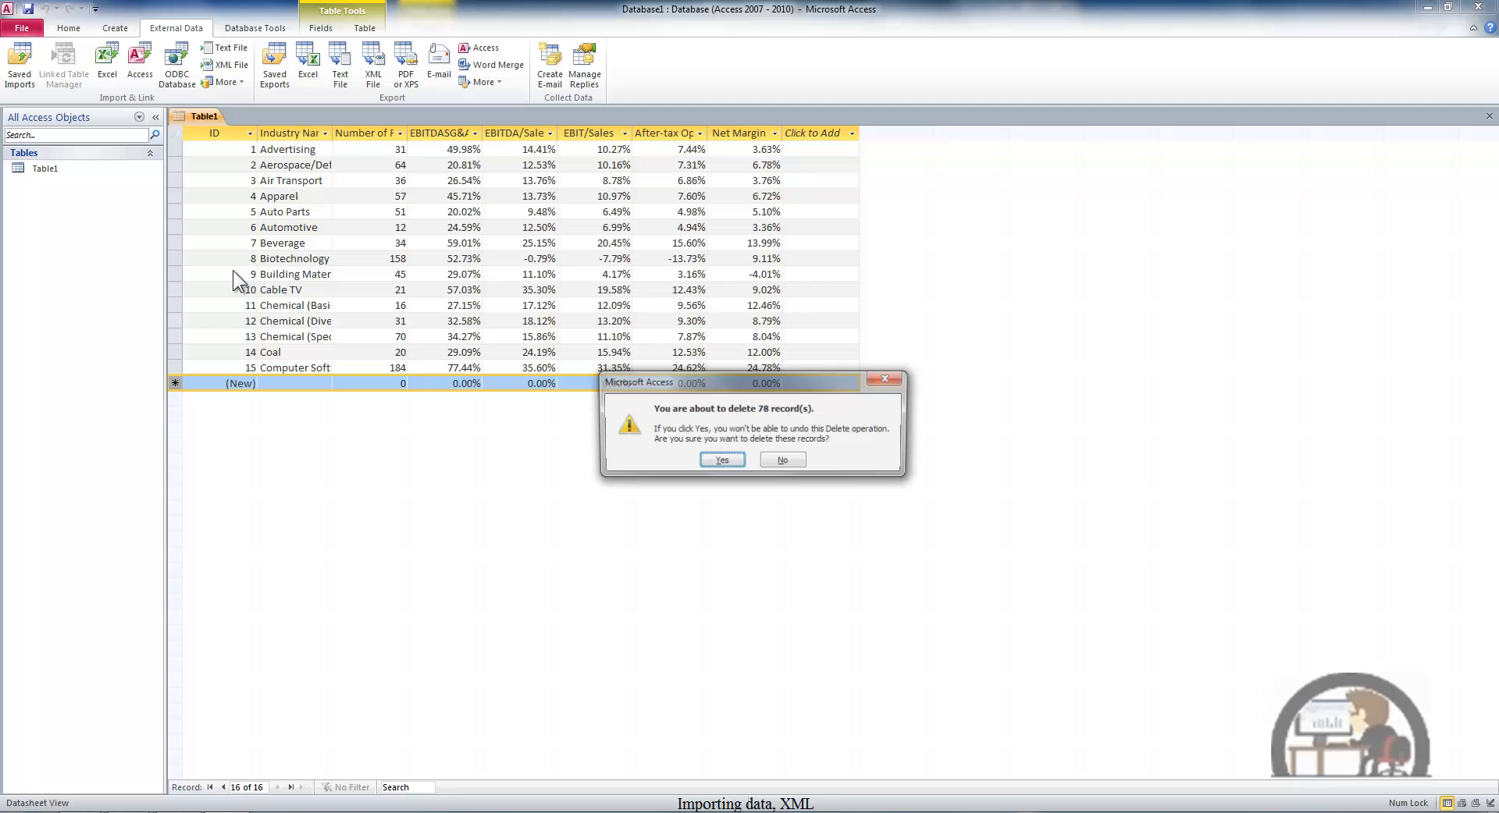
{"action": "left_click", "coordinate": [718, 461]}
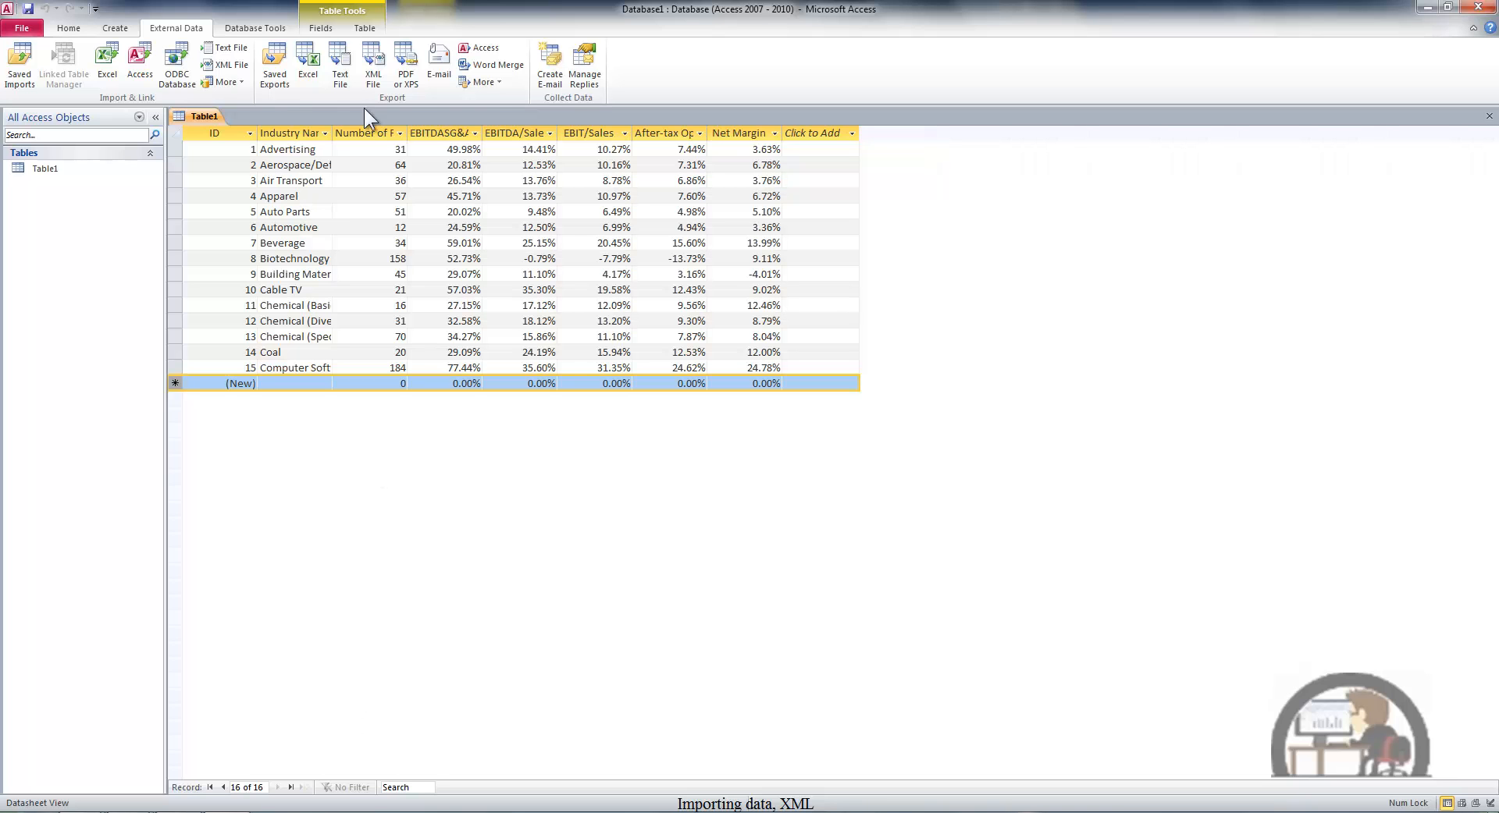
- Run the saved export Export-Table1, replacing the existing Table1.xml on the Desktop
{"action": "left_click", "coordinate": [278, 64]}
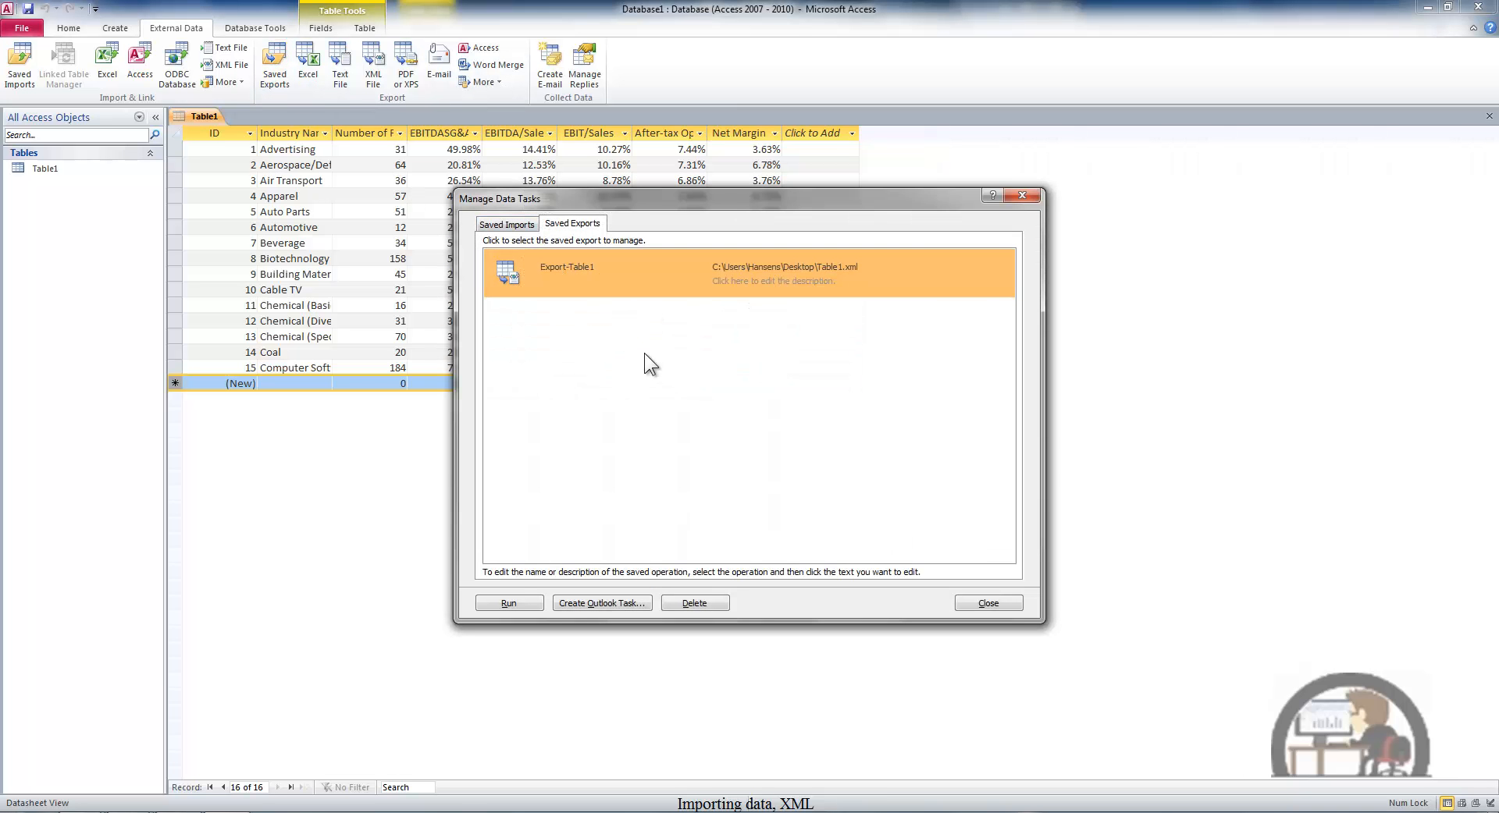
{"action": "left_click", "coordinate": [501, 605]}
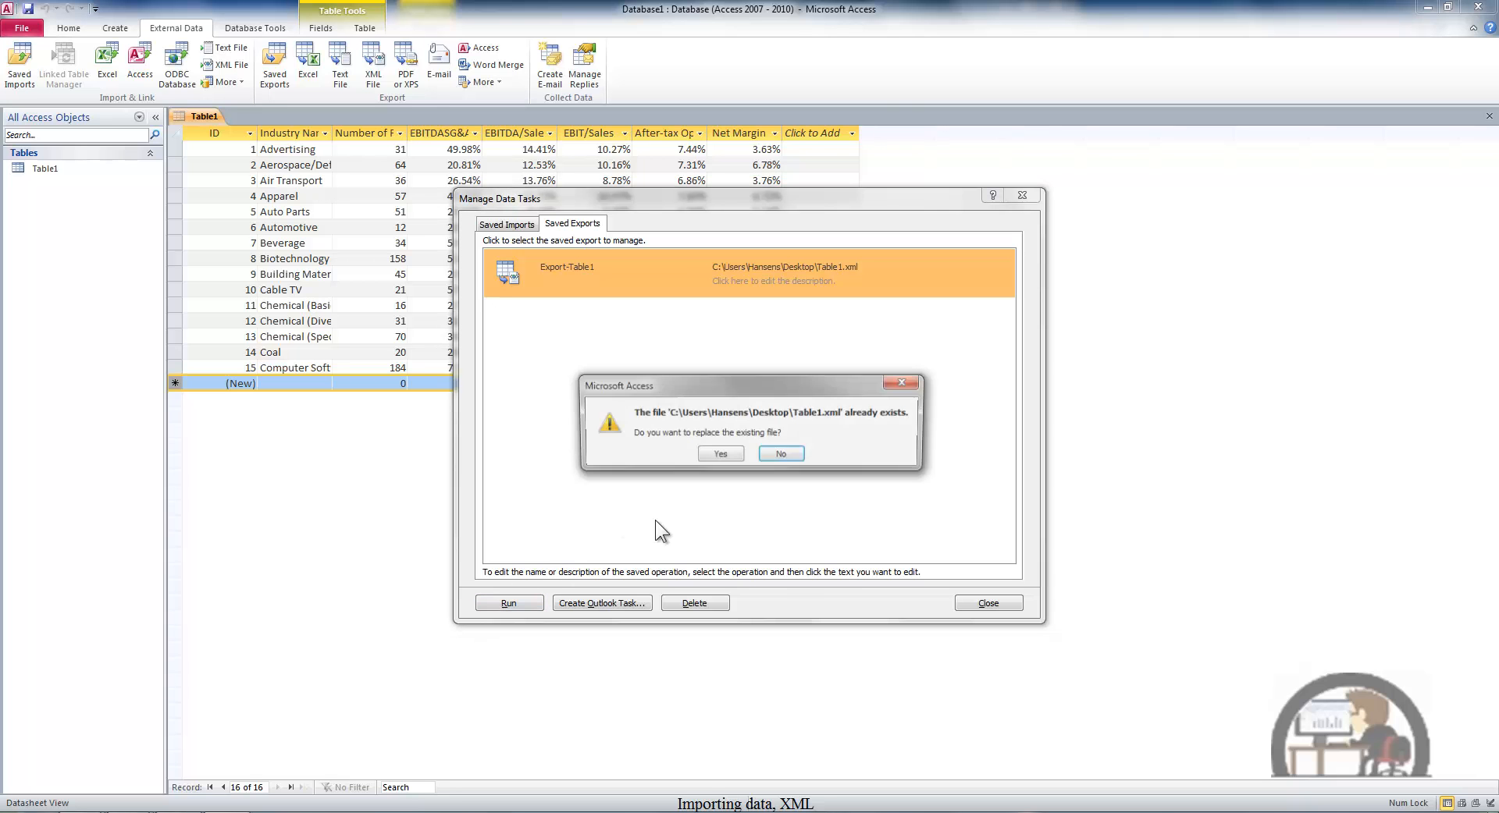
{"action": "left_click", "coordinate": [720, 453]}
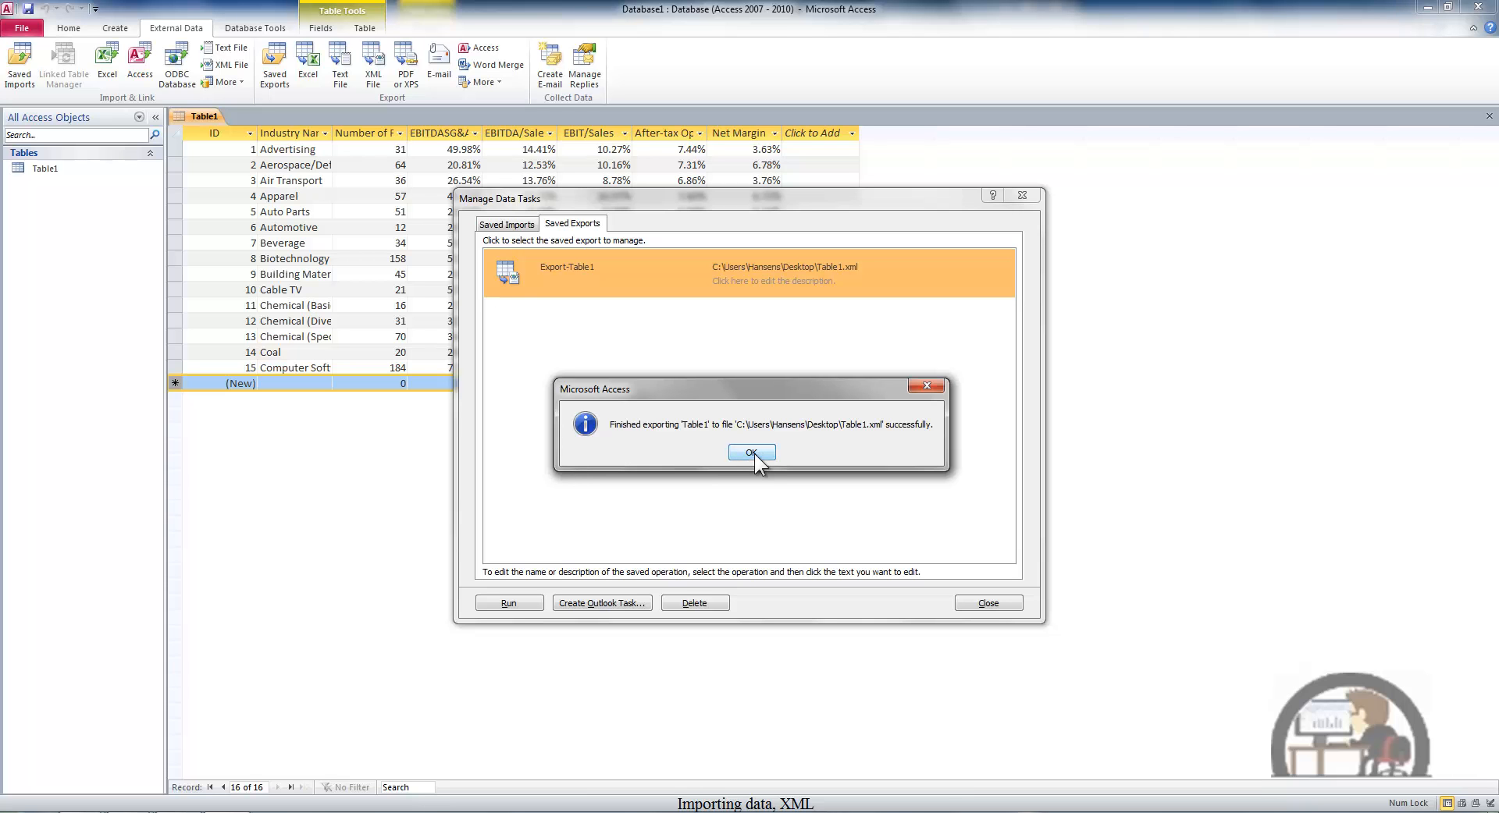
{"action": "left_click", "coordinate": [751, 453]}
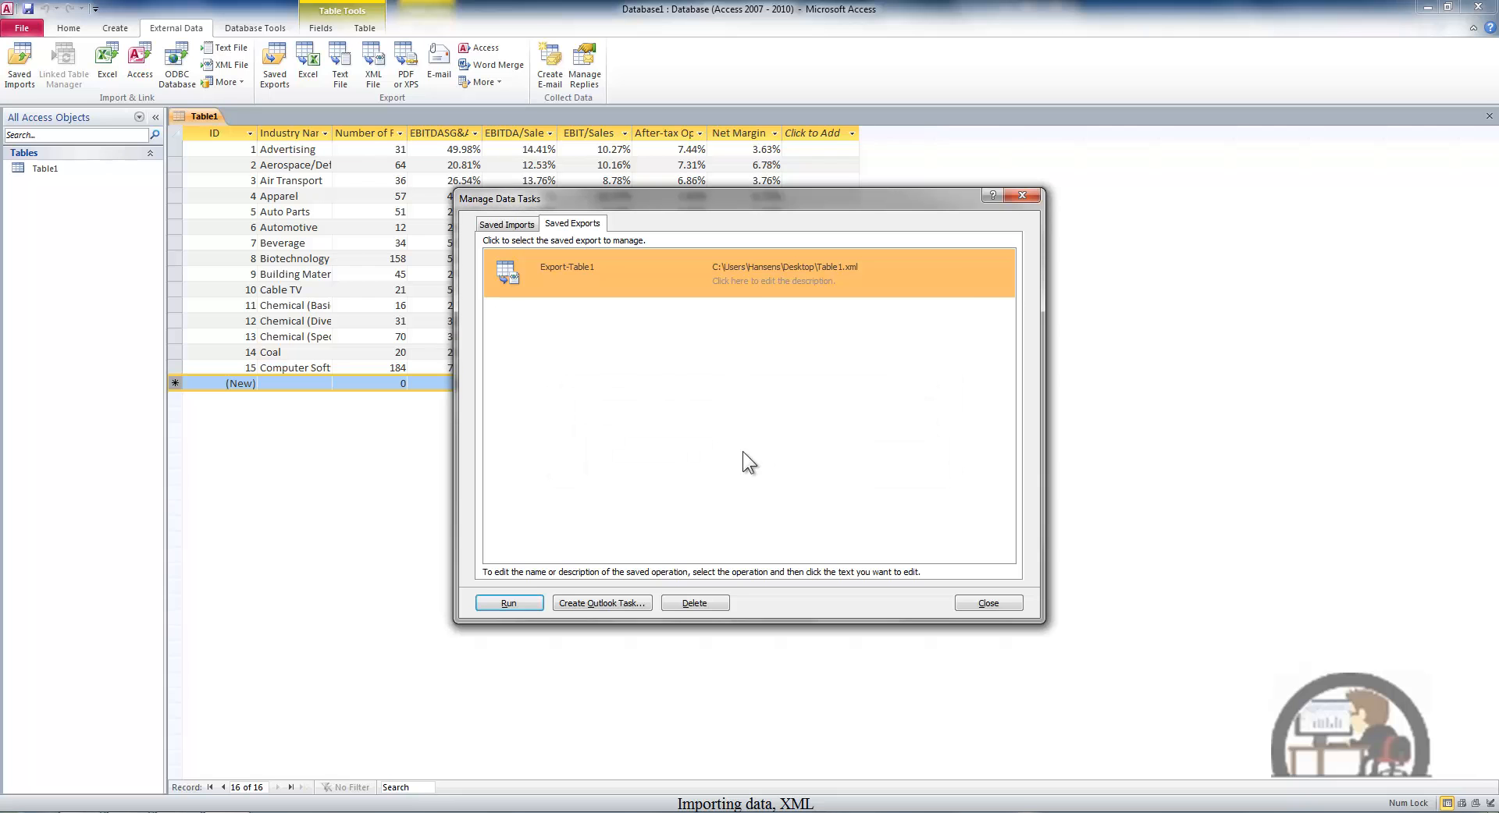
- Switch to the Book14 workbook in Excel and refresh the mapped XML data
{"action": "left_click", "coordinate": [95, 808]}
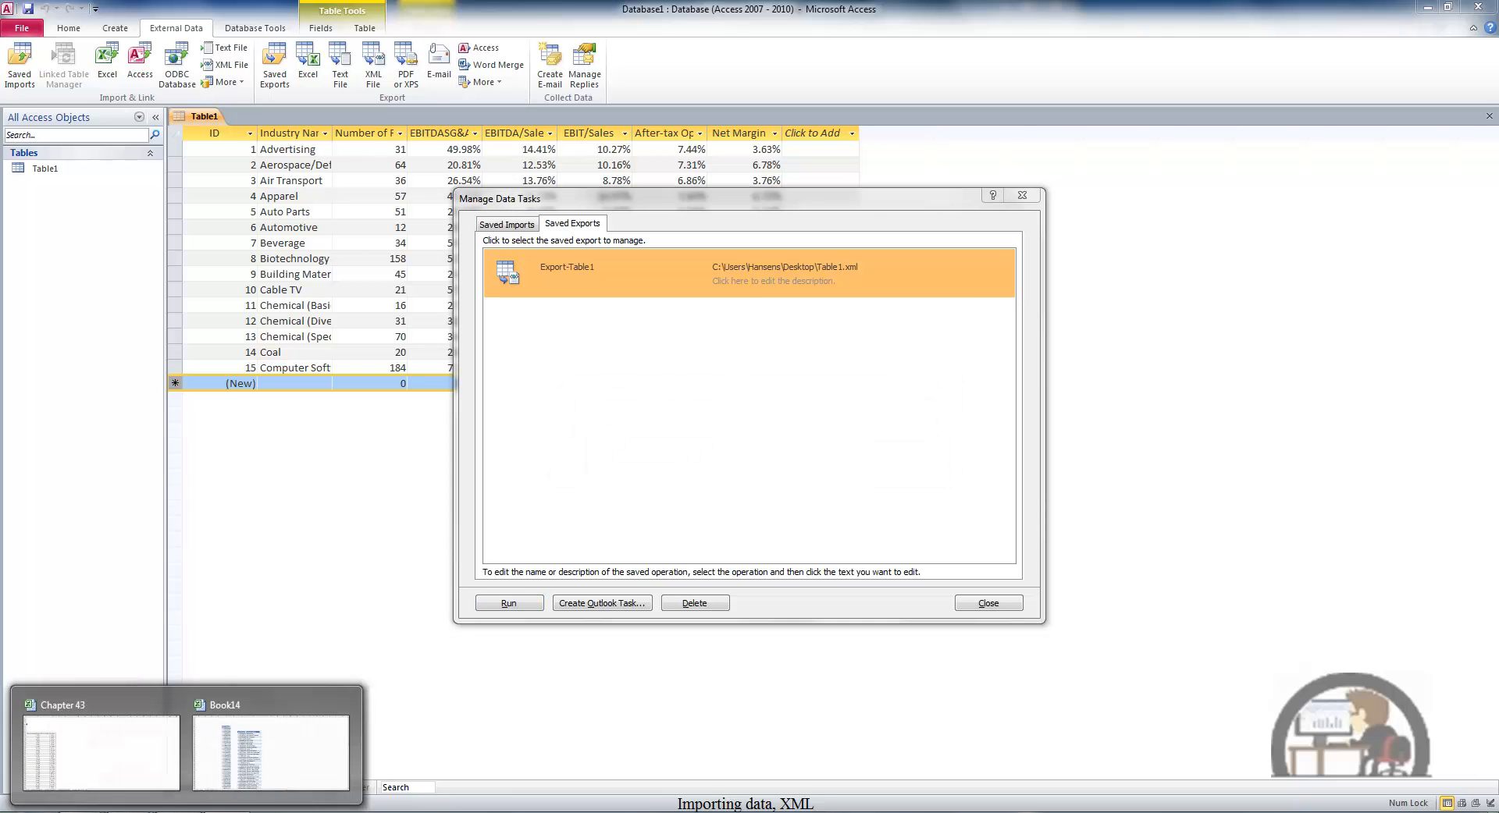
{"action": "left_click", "coordinate": [253, 757]}
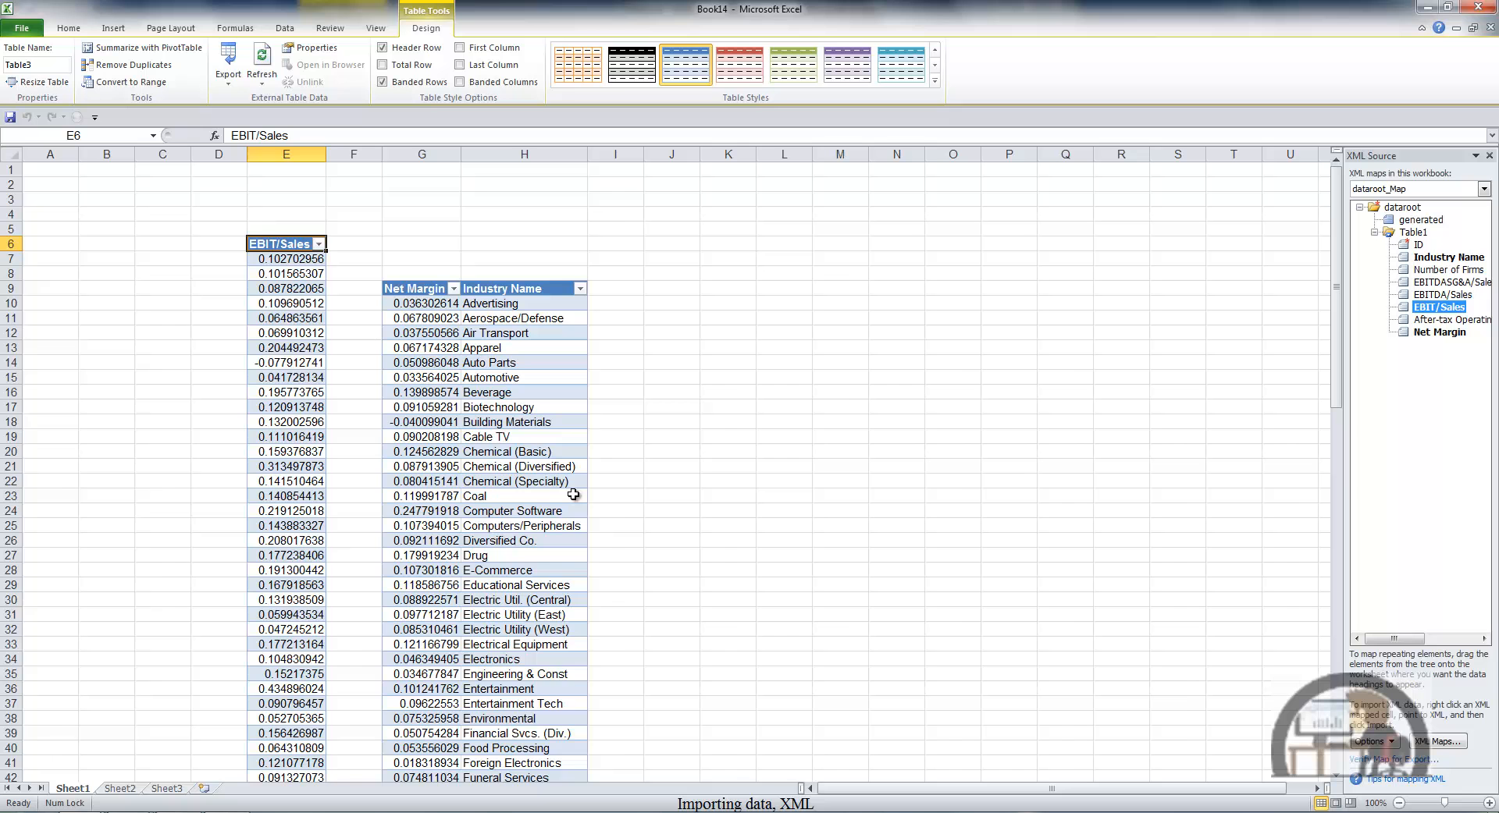
{"action": "left_click", "coordinate": [261, 69]}
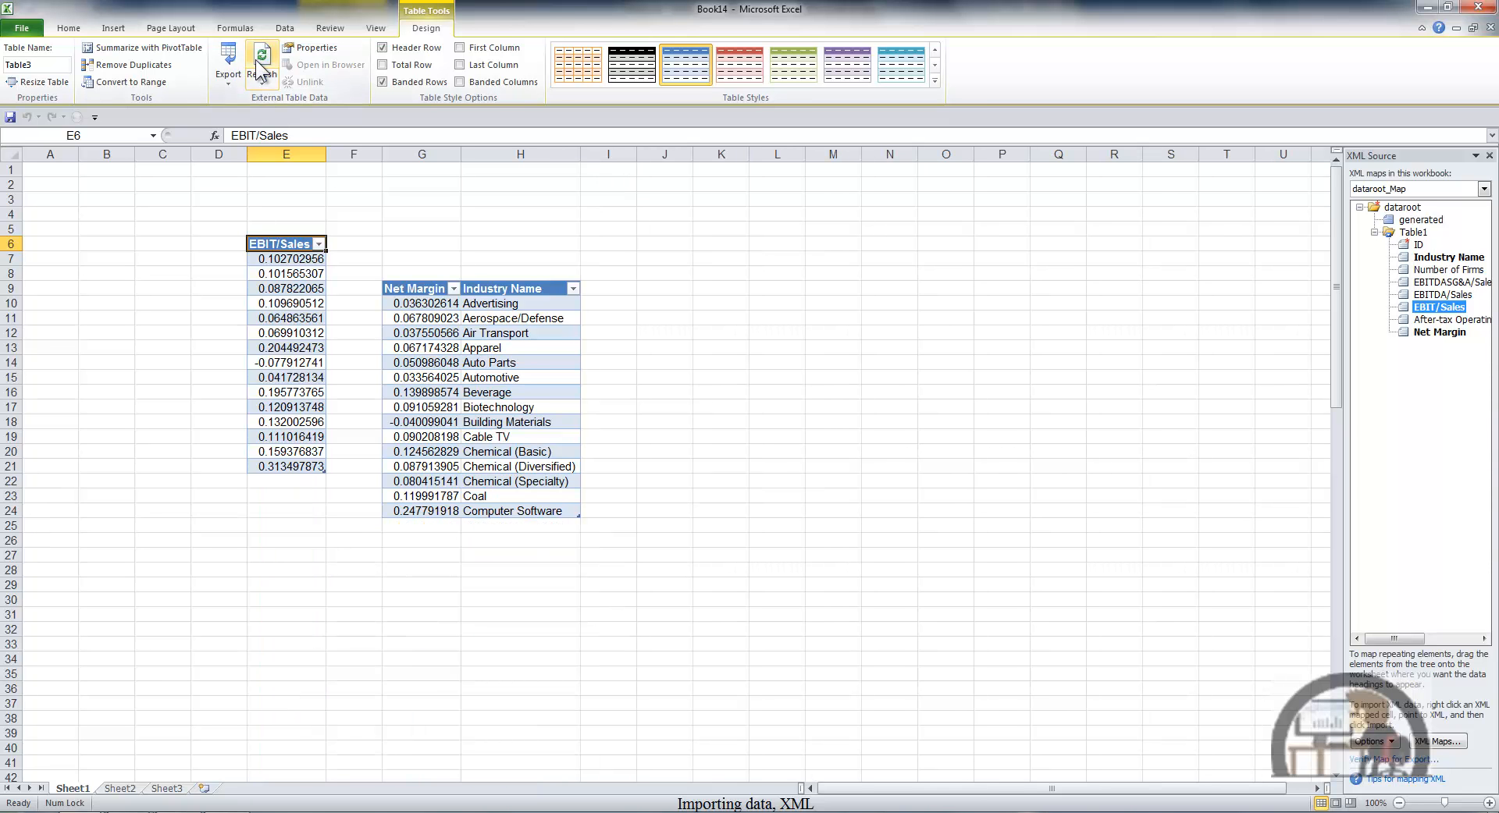